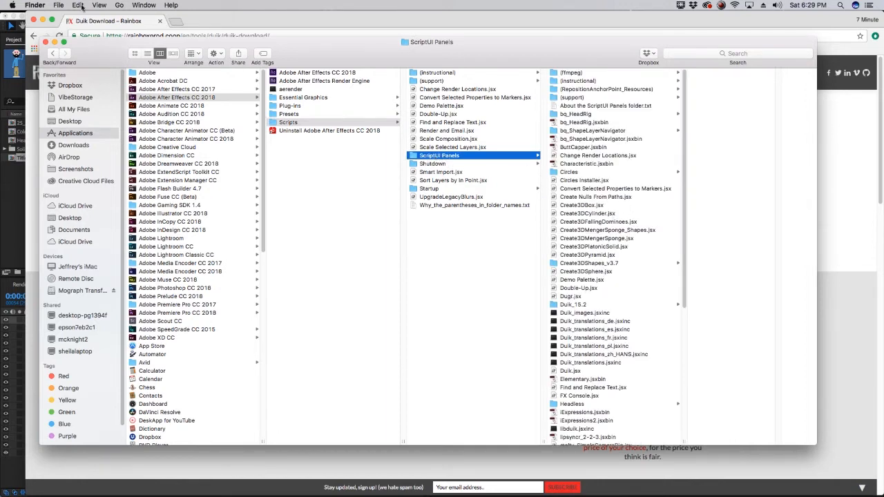
Close the Finder window and move the current time to the start of the composition
key(super+w)
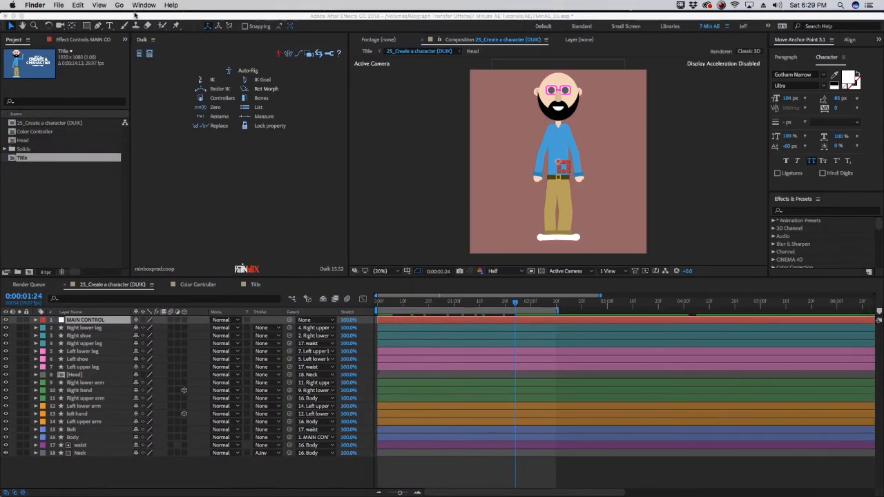
click(221, 63)
click(280, 6)
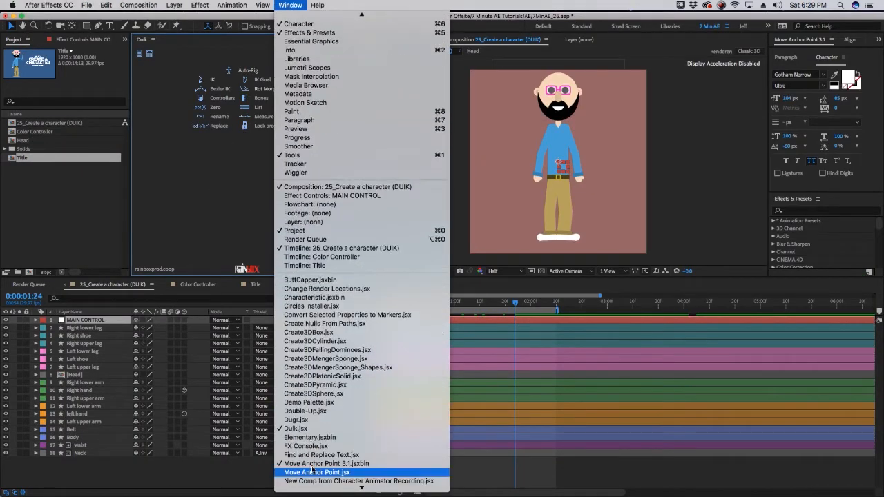
click(196, 234)
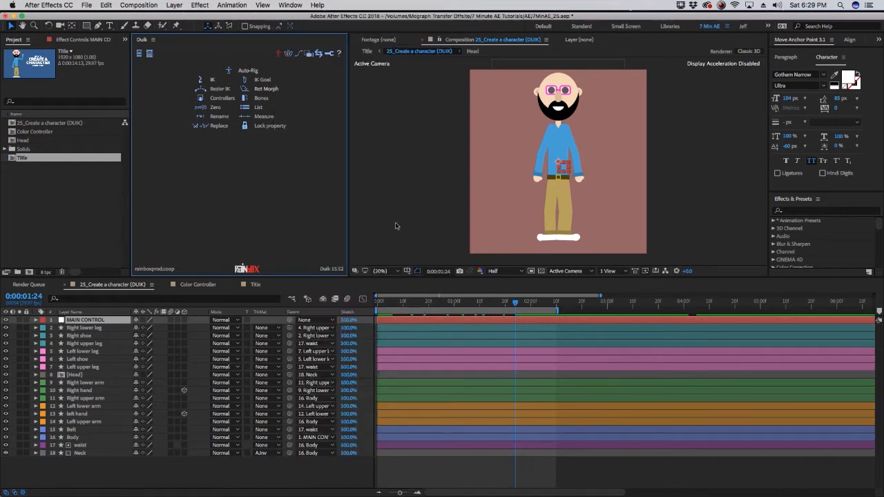
drag(415, 305, 203, 336)
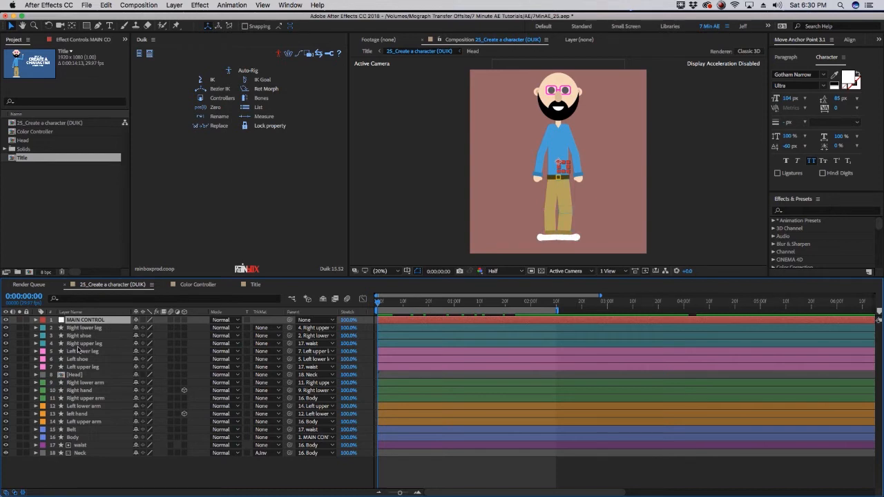
Delete the MAIN CONTROL layer from the character composition
click(83, 328)
click(95, 320)
key(Delete)
click(95, 329)
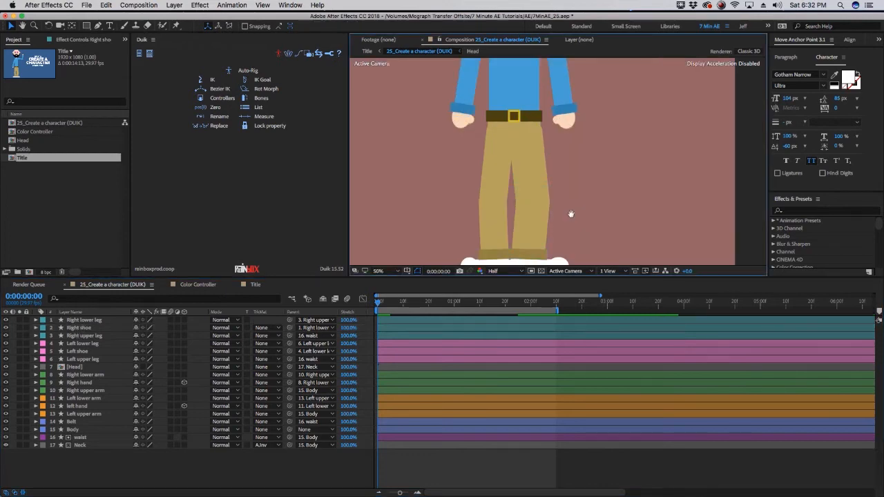
Duplicate the Right shoe layer and rename the copy Right Heel
drag(570, 214, 569, 179)
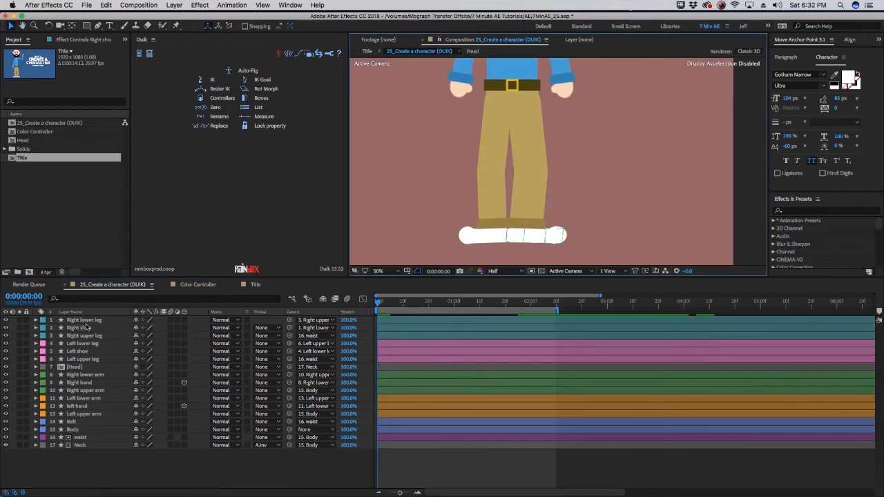
click(86, 335)
click(86, 328)
click(86, 320)
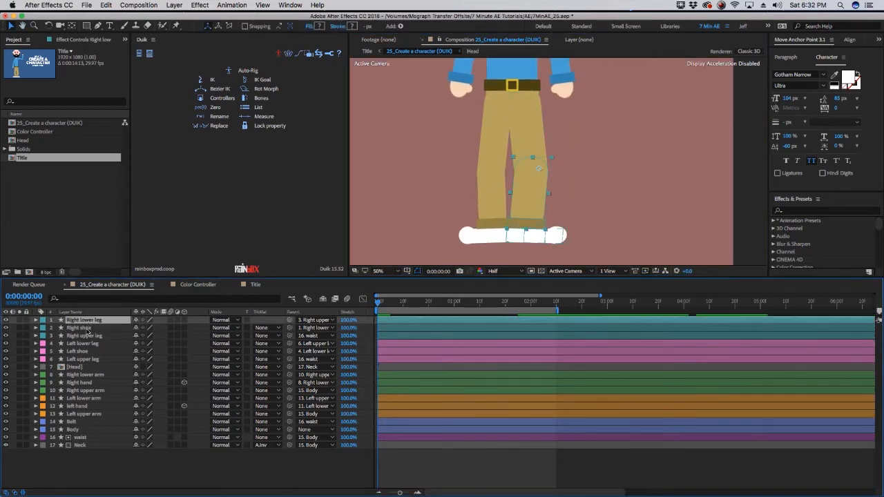
click(87, 328)
click(87, 335)
click(86, 328)
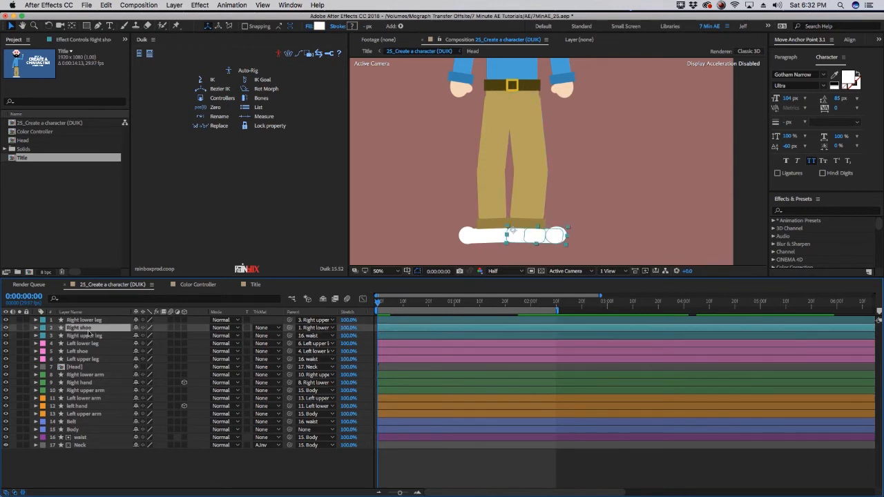
key(super+d)
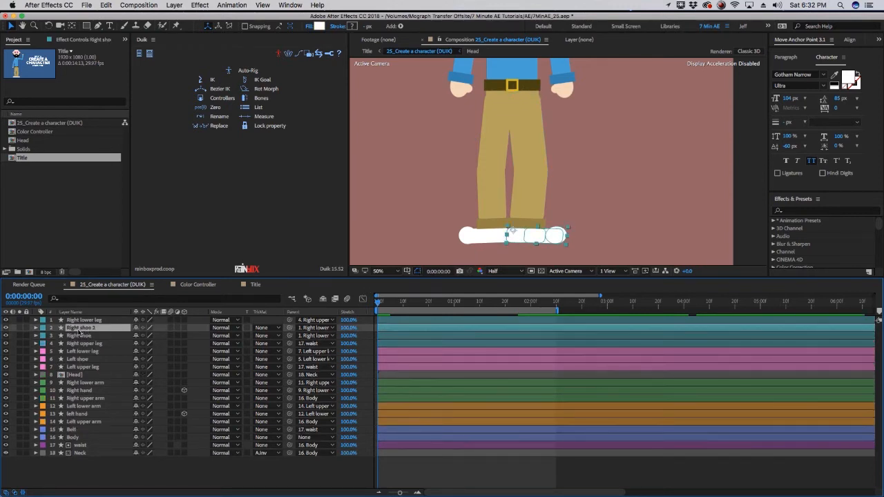
key(Return)
text(Right)
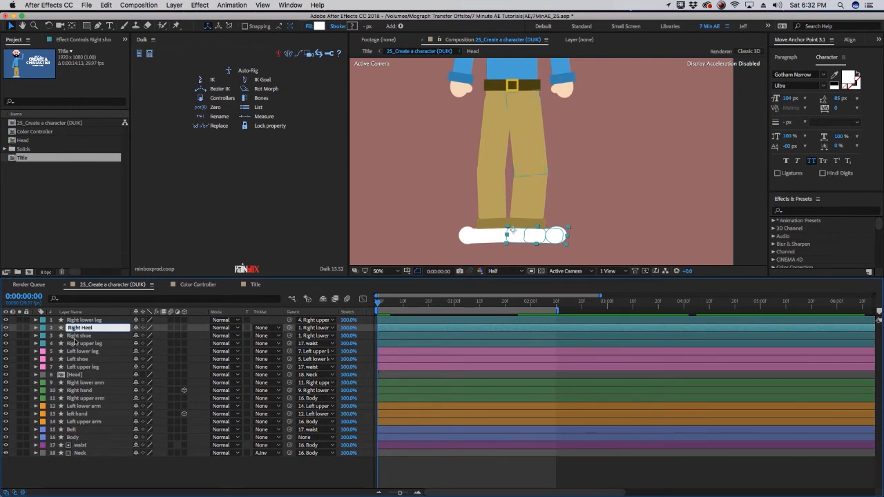
Rename the original Right shoe layer Right Toe
click(75, 337)
key(Return)
text(Righ)
text(e)
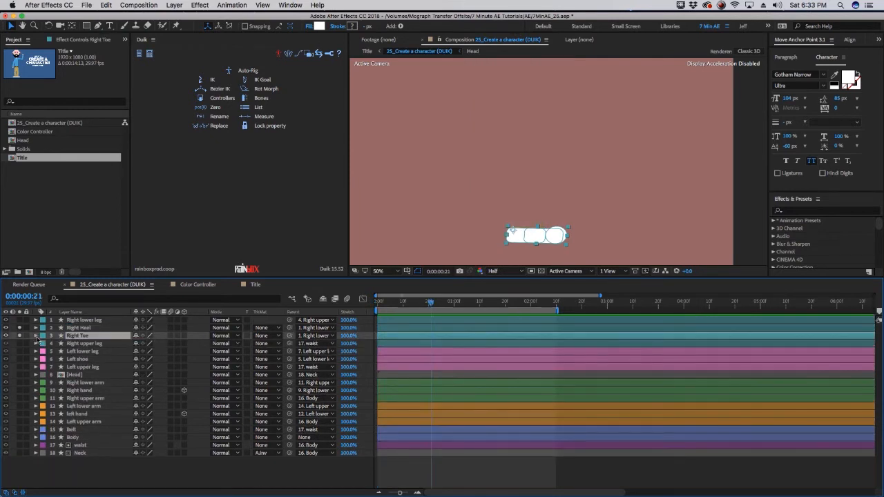
Toggle shape path visibility in the Right Heel and Right Toe contents so each shows only its part of the shoe
click(36, 336)
click(36, 328)
click(44, 359)
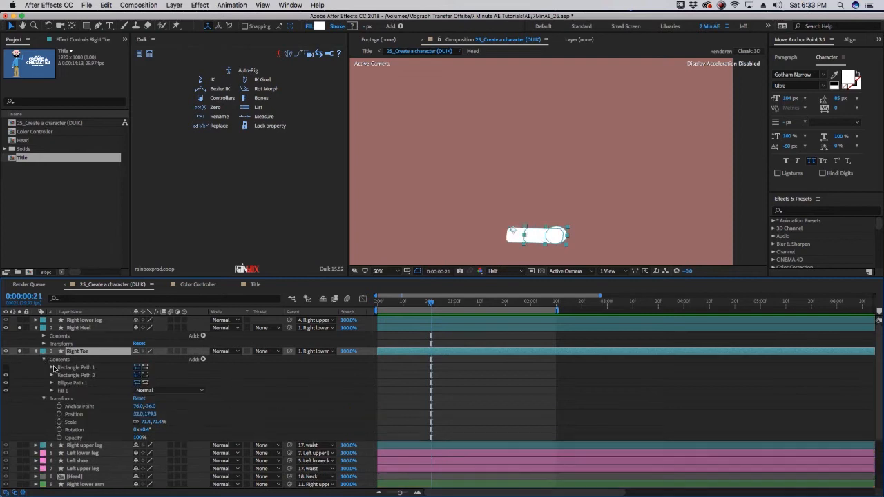
click(92, 359)
click(44, 336)
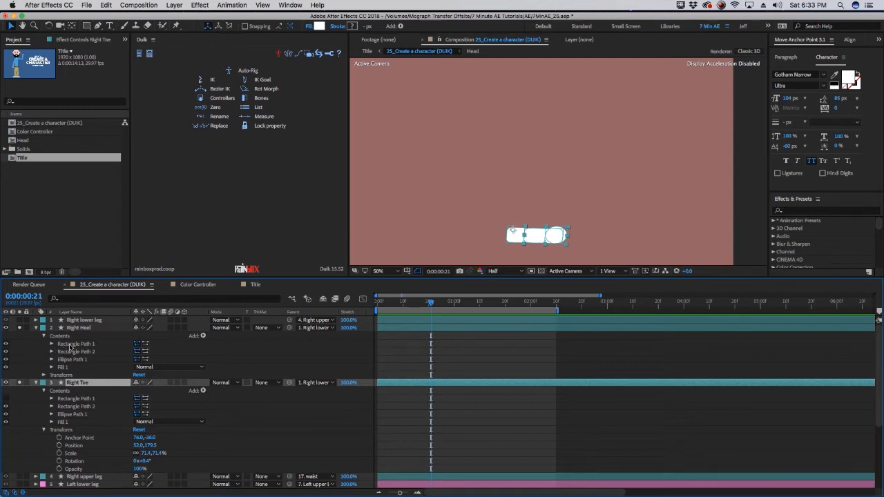
click(5, 357)
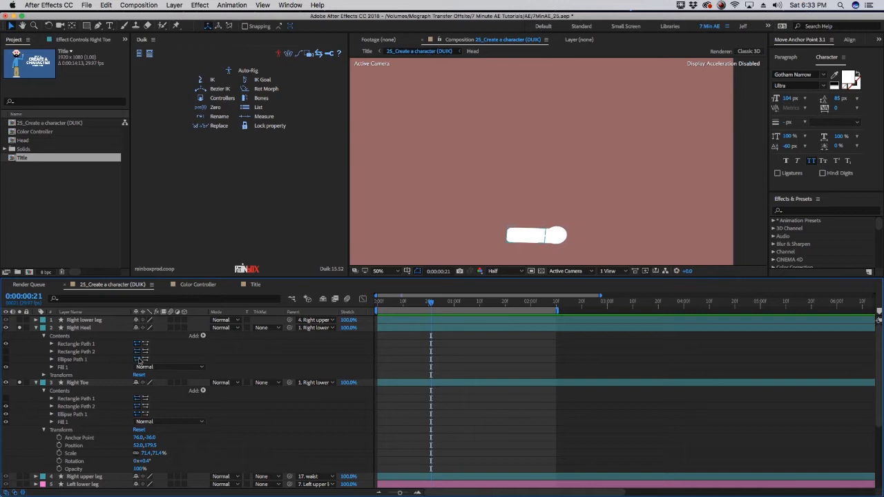
click(21, 384)
click(20, 383)
click(36, 329)
click(36, 336)
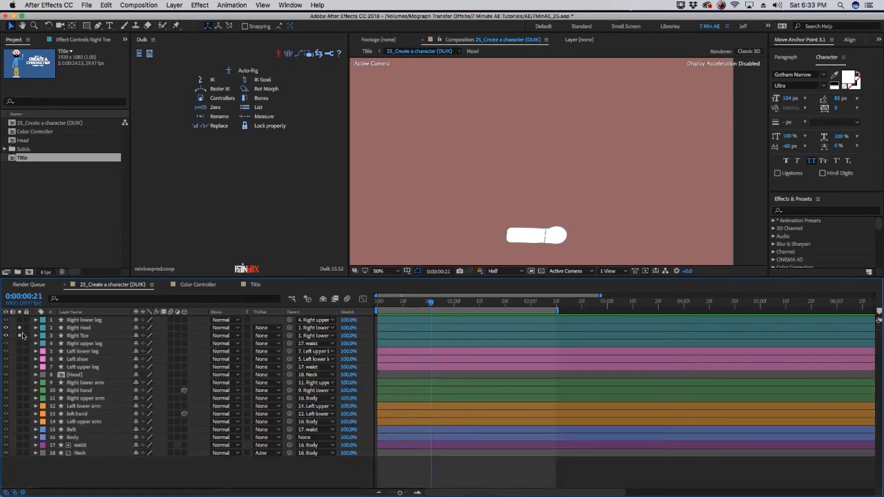
click(20, 329)
click(20, 336)
Solo the Left shoe layer, duplicate it, and rename the copy Left Heel
click(77, 335)
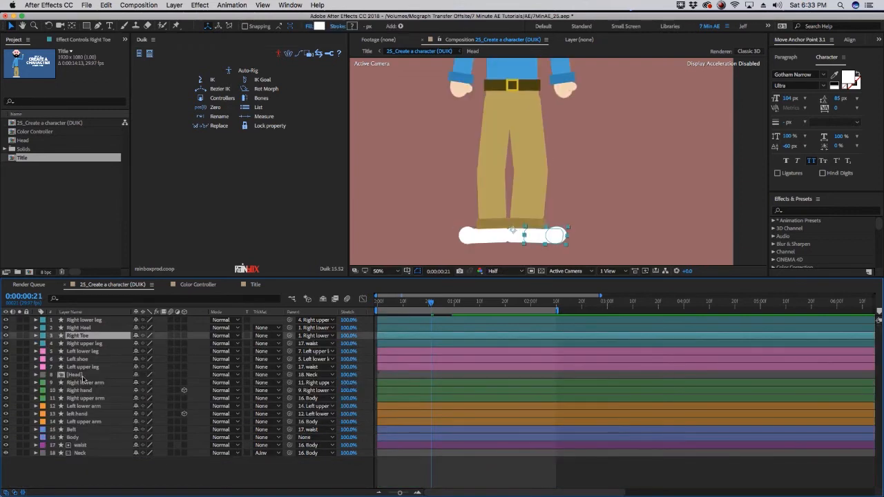
click(76, 359)
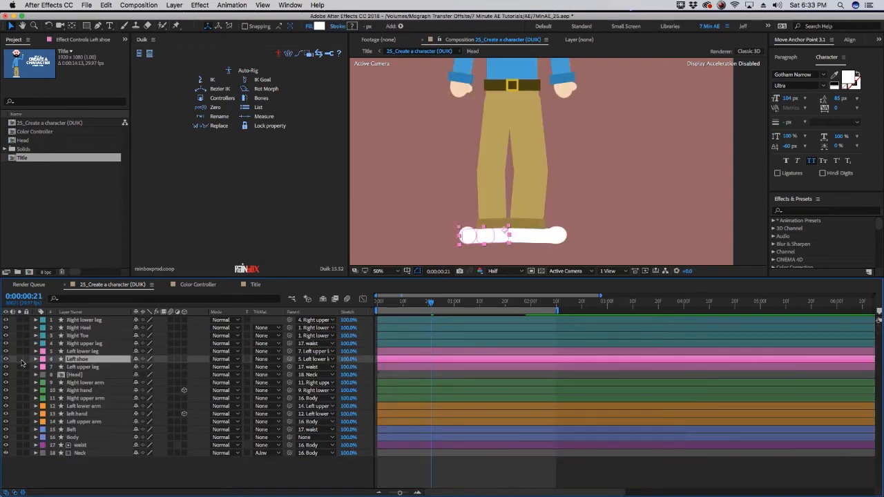
click(20, 360)
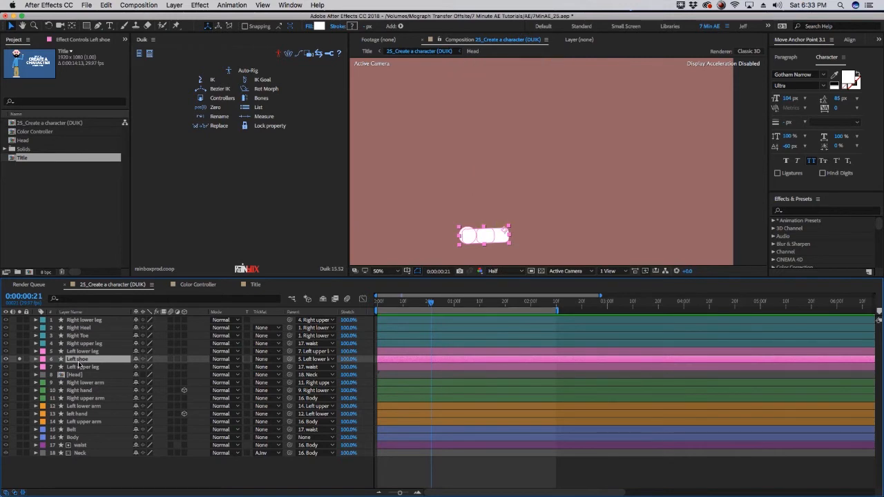
key(ctrl+d)
key(Return)
text(Left)
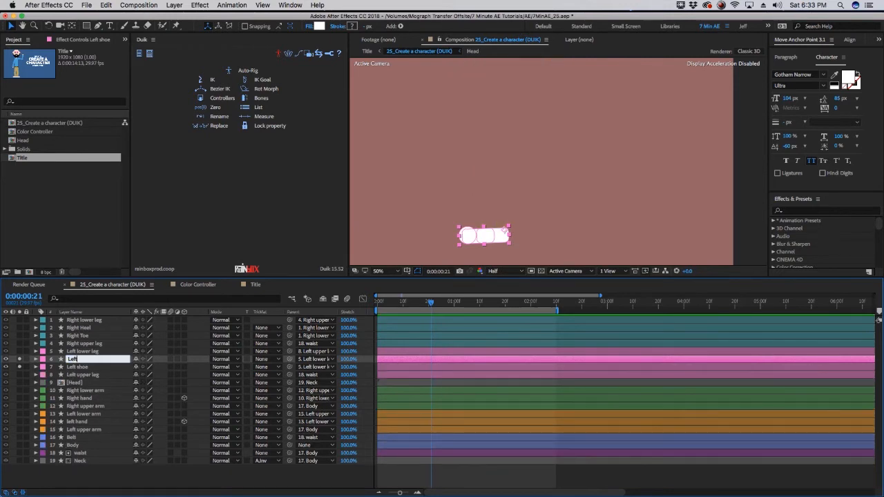
text( Heel)
Rename the original left shoe layer Left Toe
key(Tab)
text(Le)
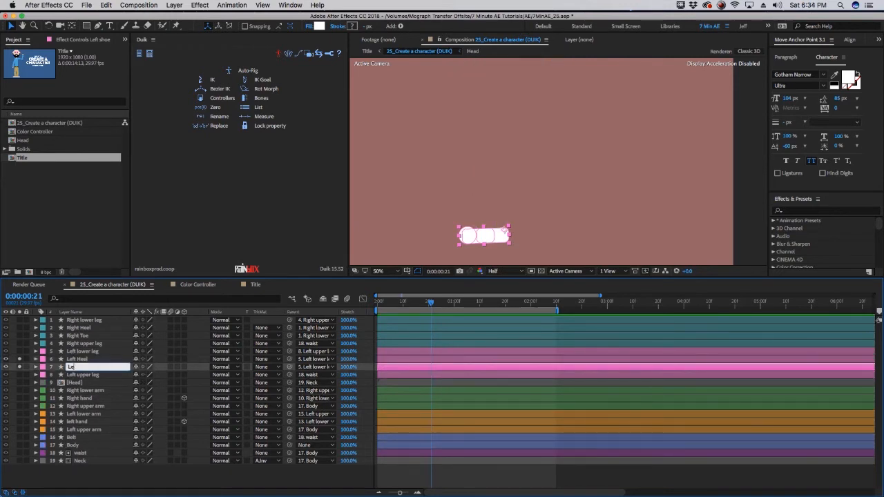
text(ft Toe)
Hide the matching shape paths in the Left Toe and Left Heel contents to split the left shoe
click(36, 368)
click(43, 376)
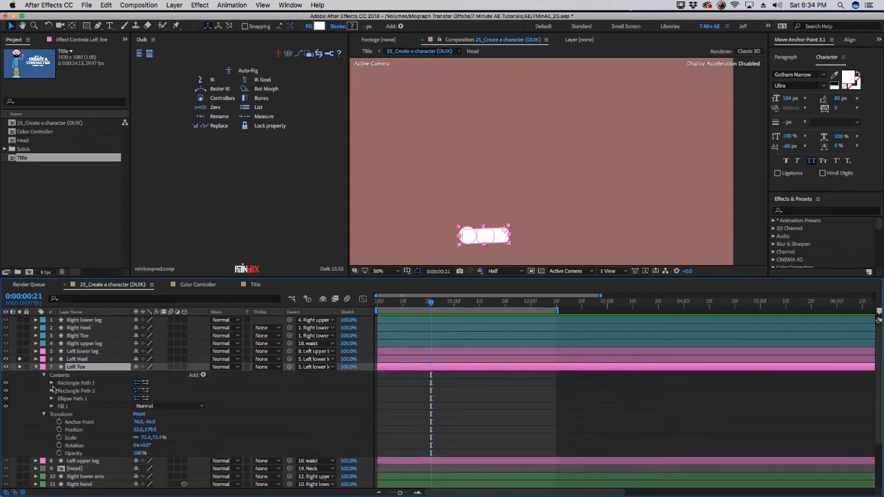
click(7, 384)
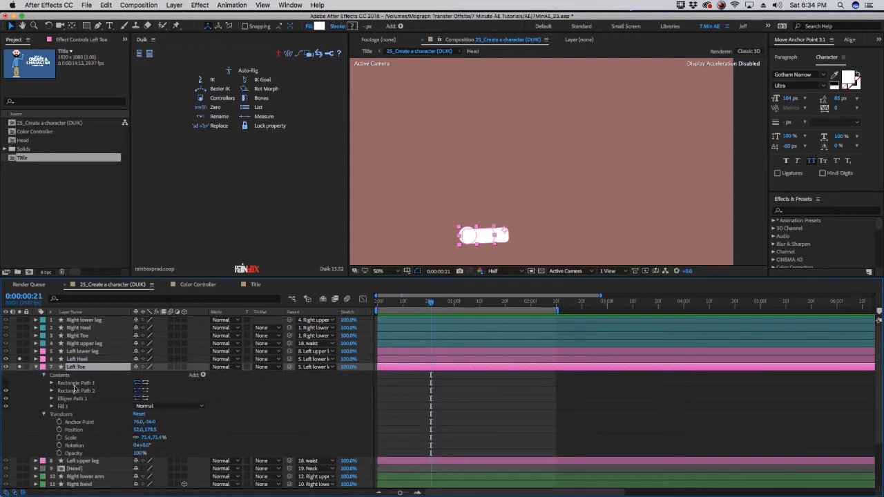
click(35, 360)
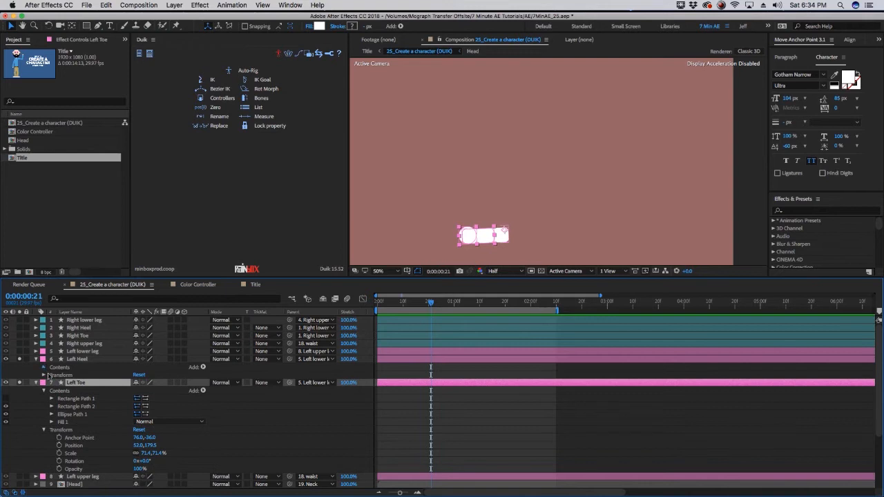
click(44, 367)
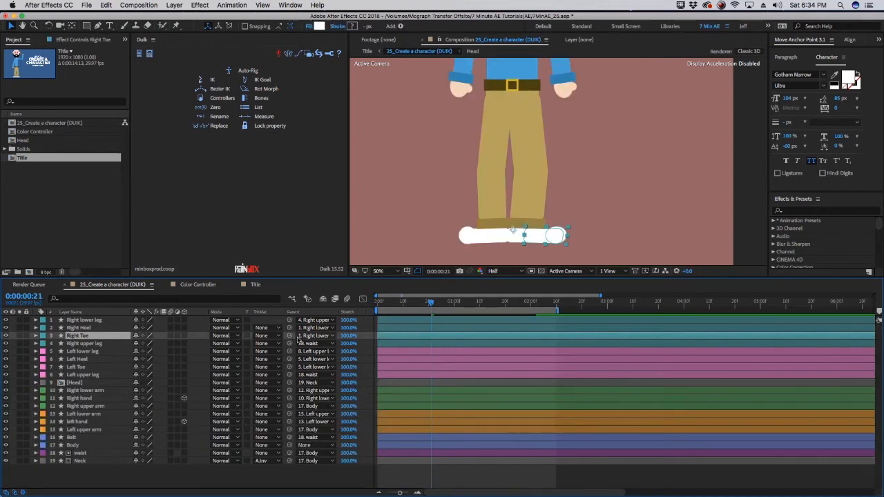
Parent Right Toe to Right Heel and Left Toe to Left Heel
drag(290, 336, 291, 330)
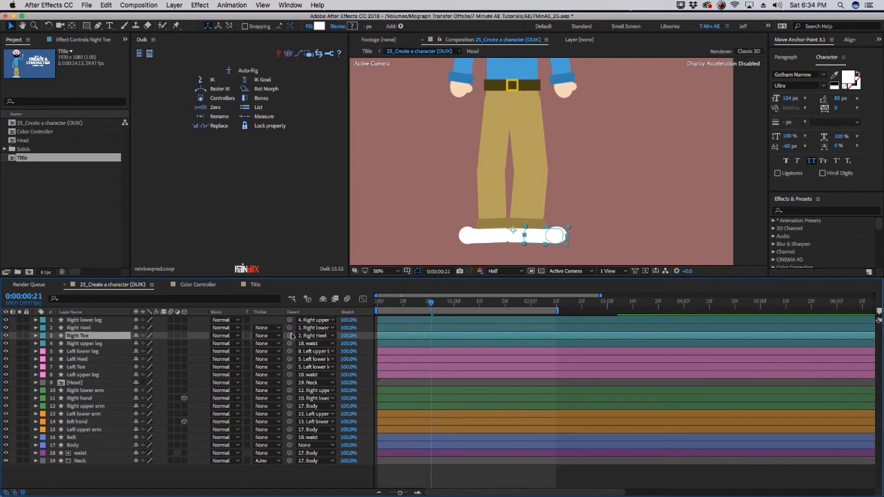
click(108, 328)
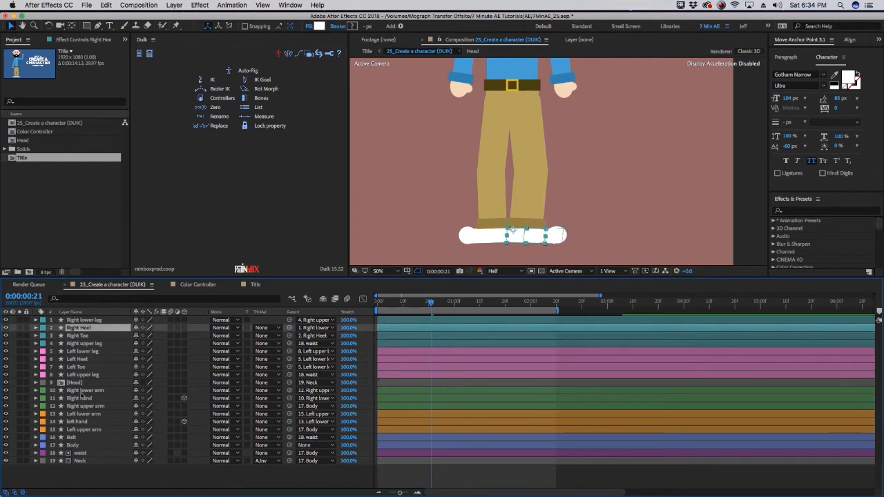
click(78, 367)
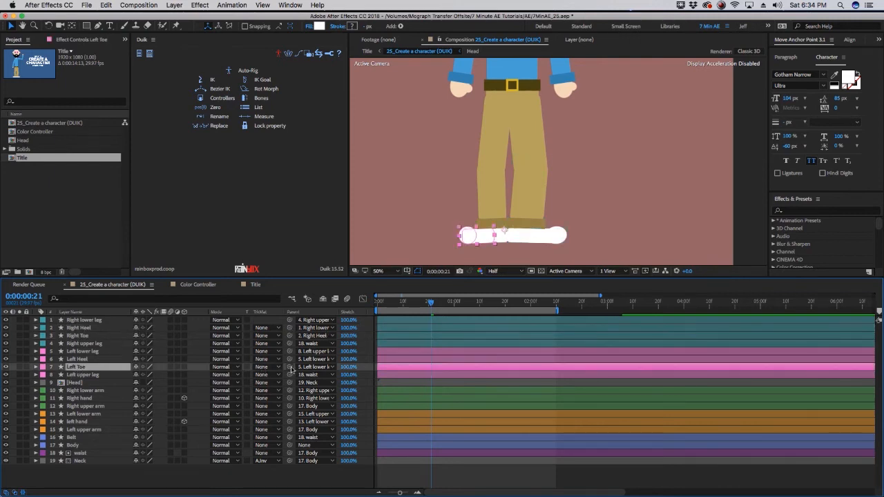
drag(290, 367, 291, 360)
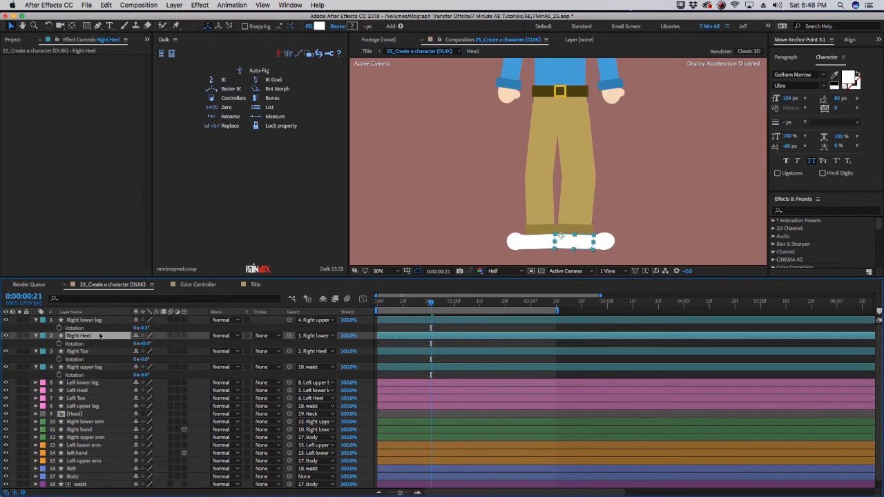
Move the Right Heel and Right Toe anchor points to their pivot positions on the right shoe with the Pan Behind tool
key(y)
drag(561, 238, 573, 248)
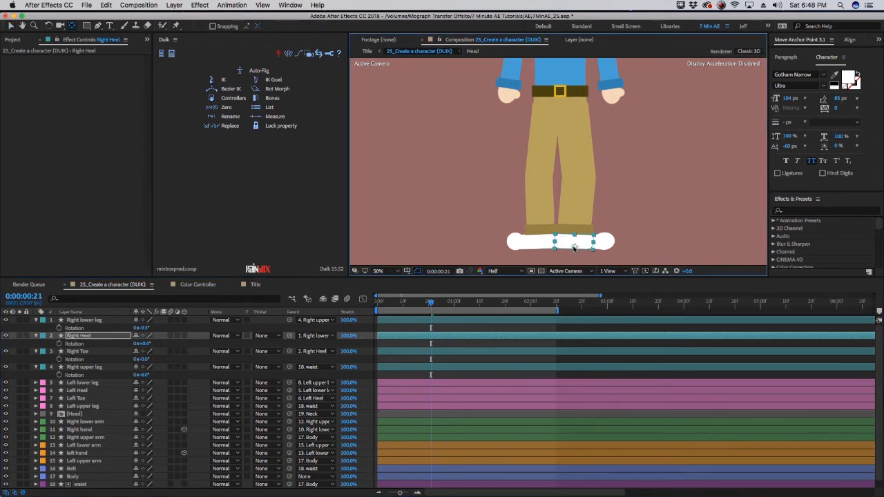
click(592, 243)
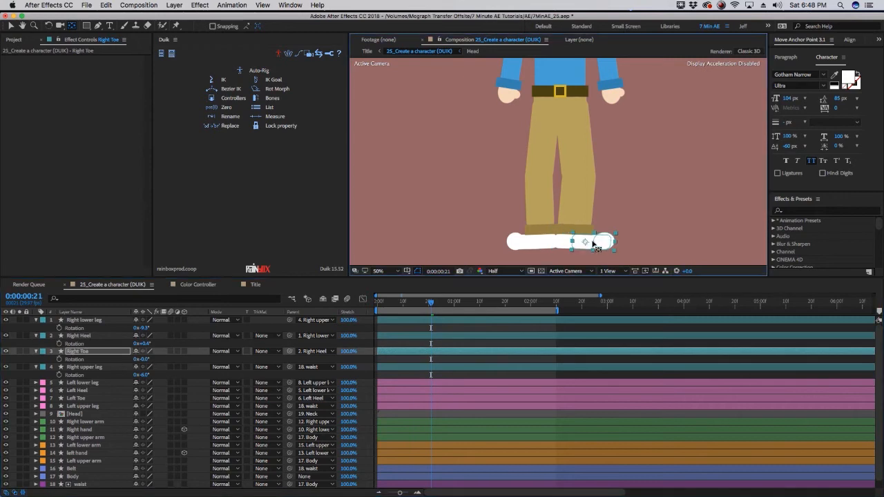
drag(586, 242, 595, 244)
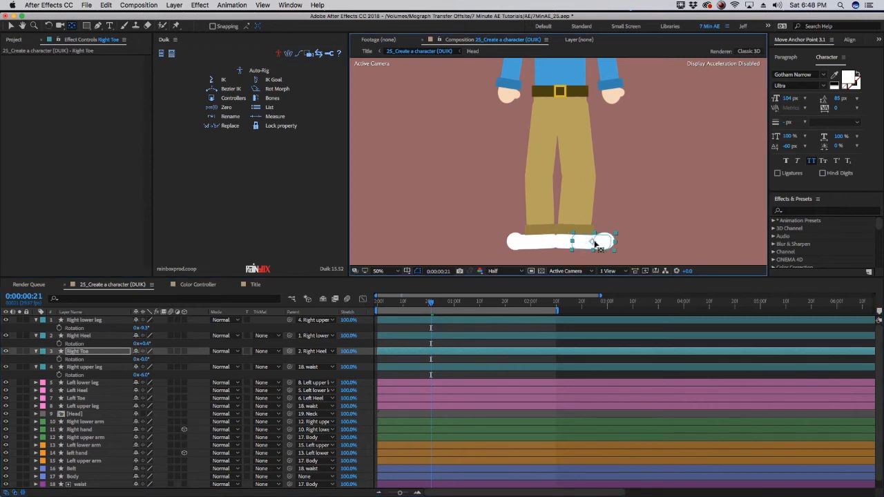
Move the Left Heel and Left Toe anchor points to their pivot positions on the left shoe
click(79, 392)
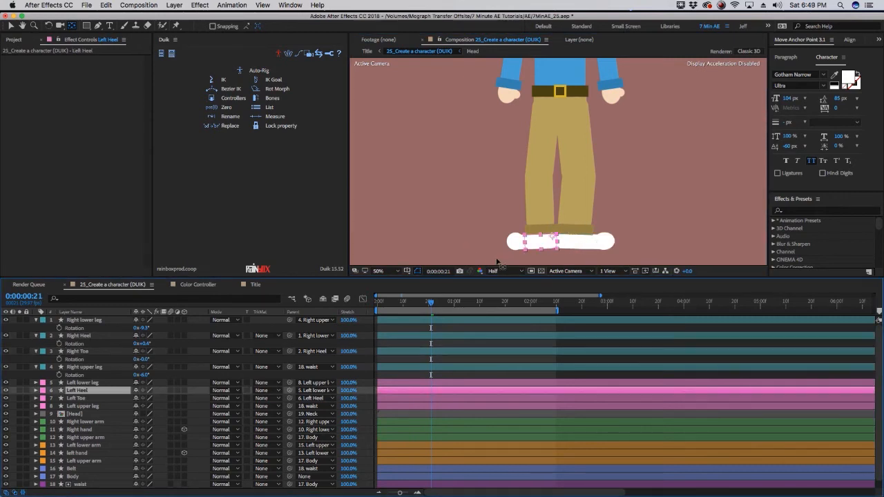
drag(553, 236, 542, 247)
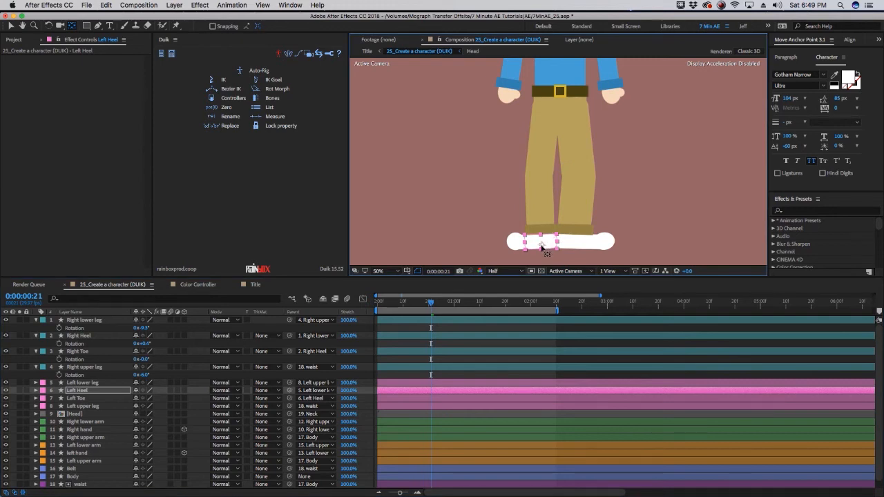
click(86, 399)
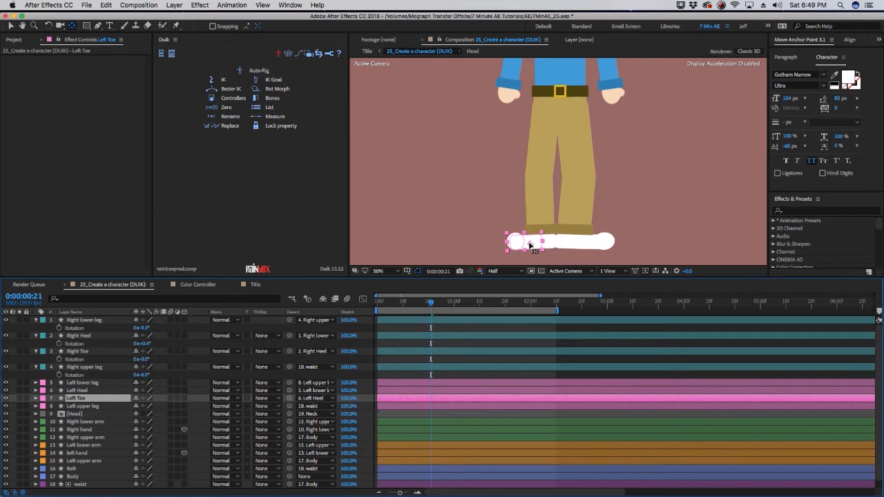
drag(530, 244, 522, 242)
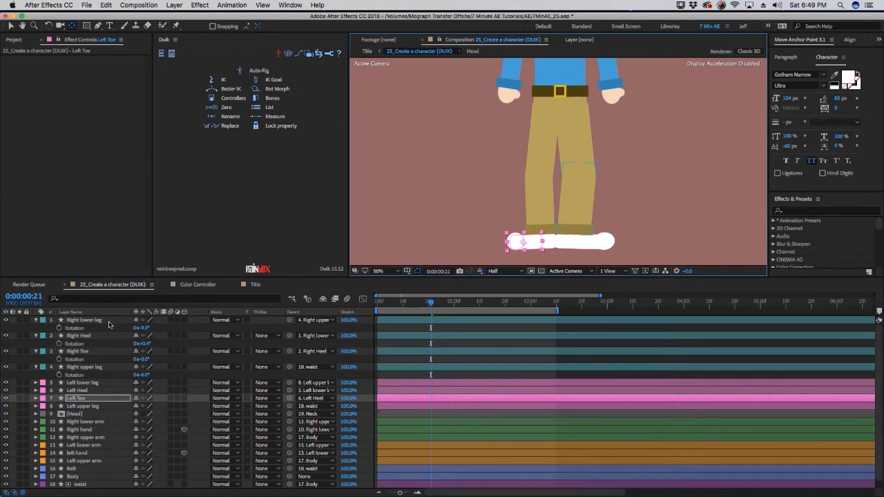
Scrub the Right lower leg's rotation to test the foot, then undo the change
click(107, 321)
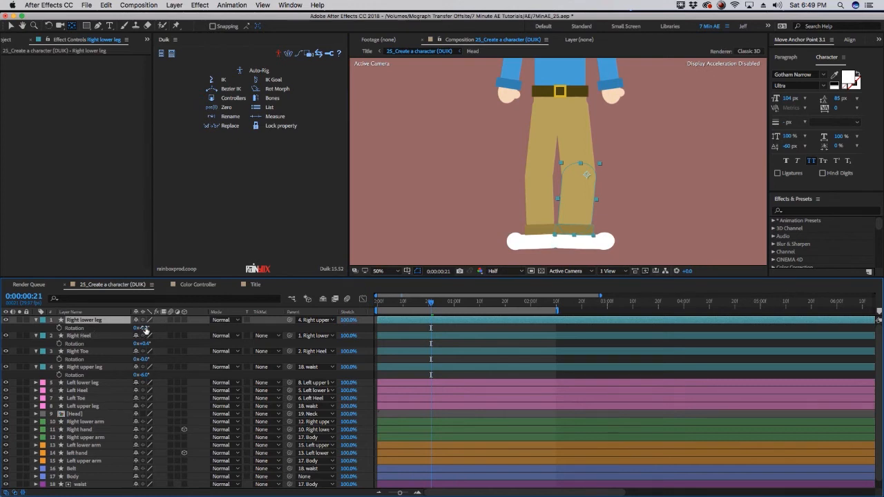
drag(146, 331, 220, 333)
key(super+z)
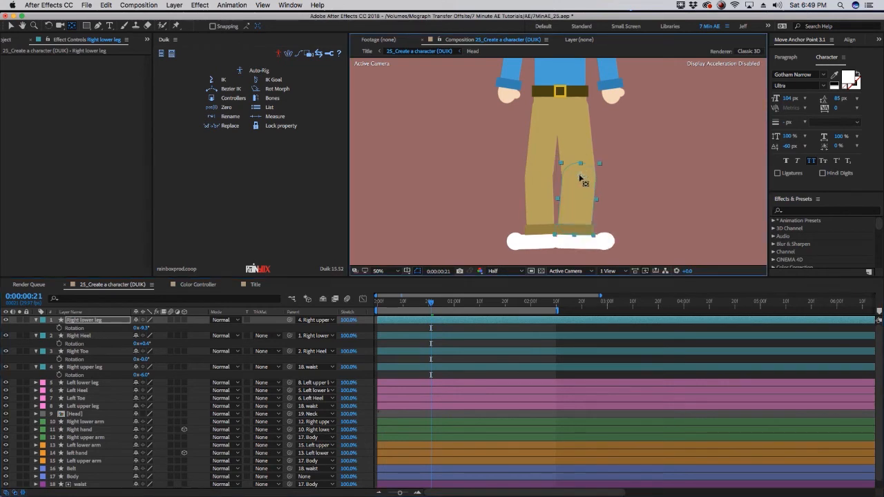
Test the lower legs by scrubbing the Right lower leg and Left lower leg rotations, then undo the change
drag(145, 328, 112, 331)
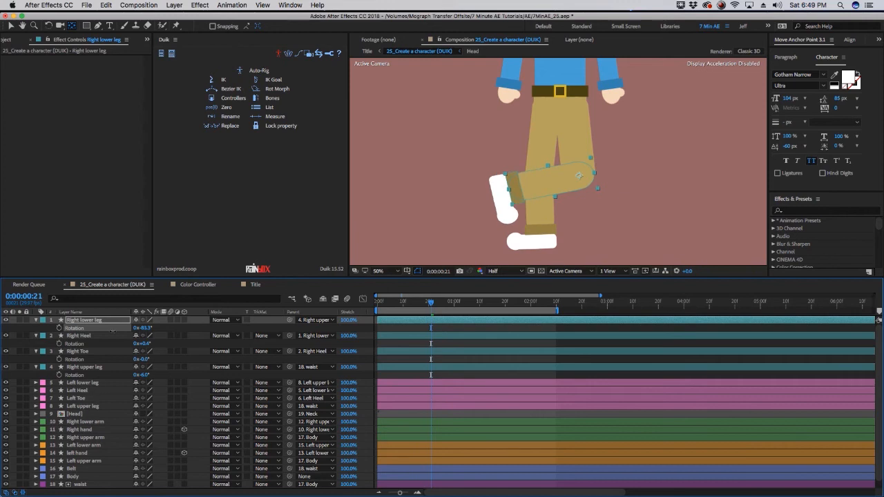
click(538, 179)
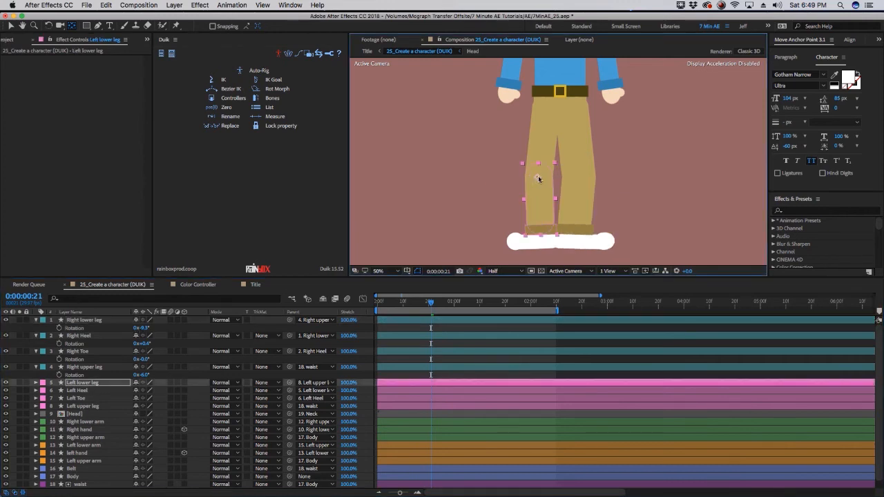
key(r)
drag(144, 393, 112, 390)
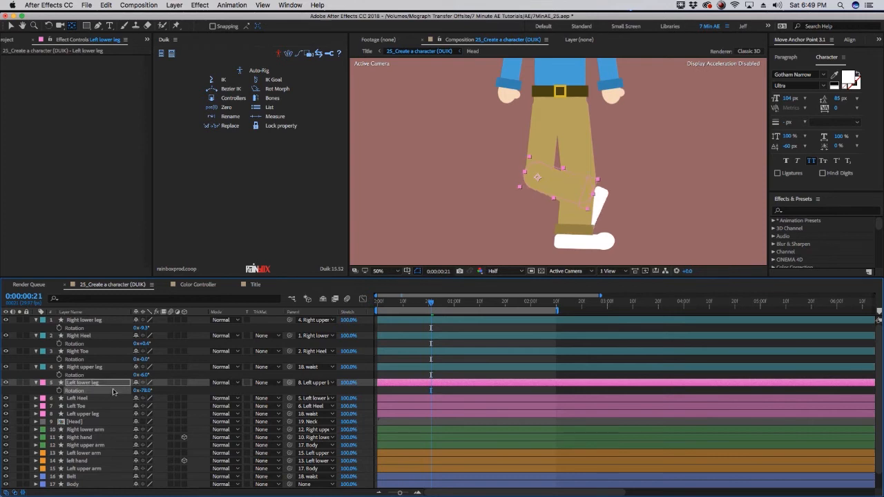
key(super+z)
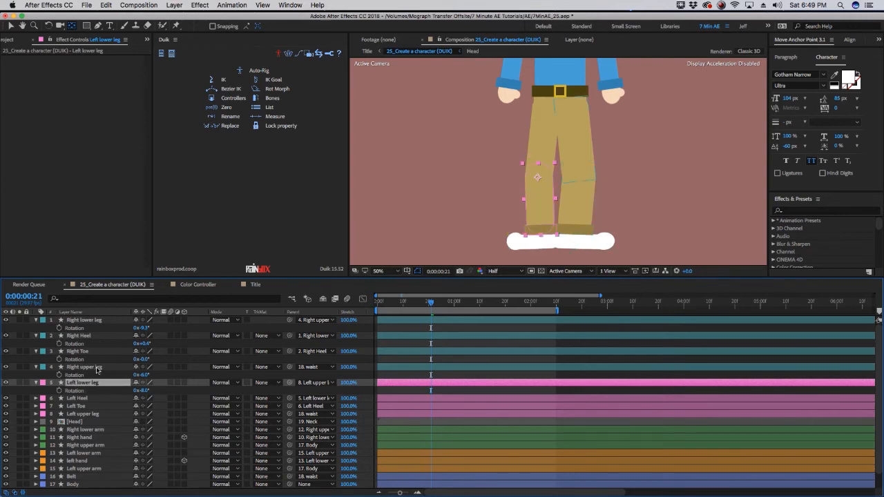
Nudge the anchor points of Right upper leg and Left upper leg to the hip positions
click(96, 367)
drag(572, 99, 571, 104)
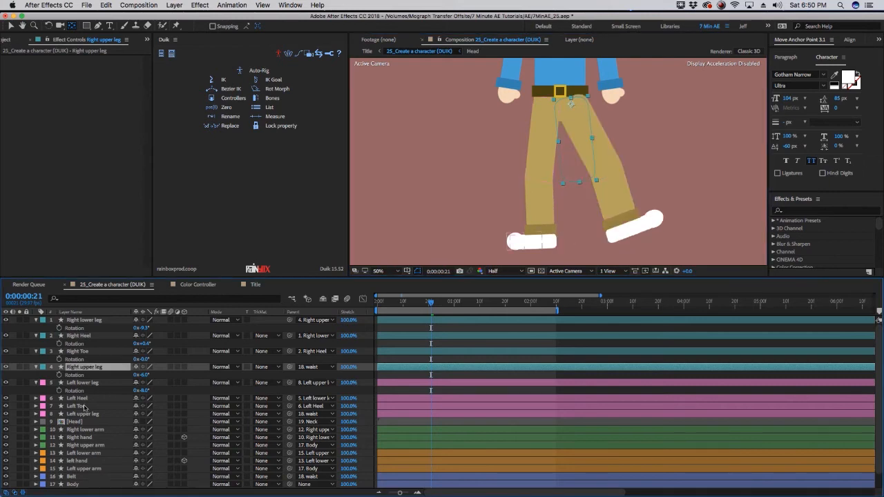
click(92, 415)
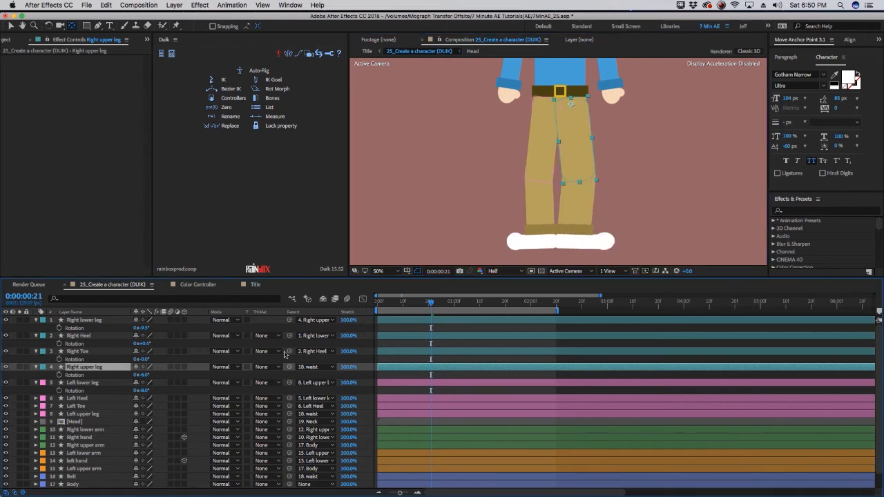
drag(548, 99, 547, 104)
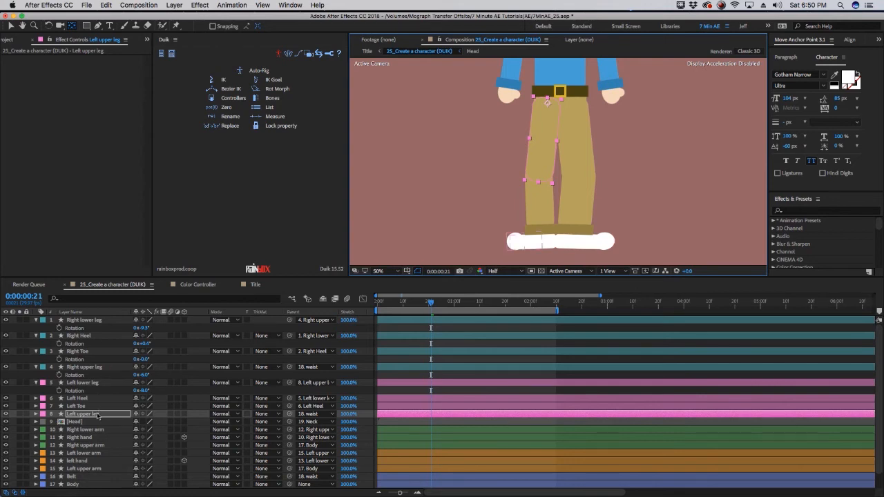
super+click(84, 367)
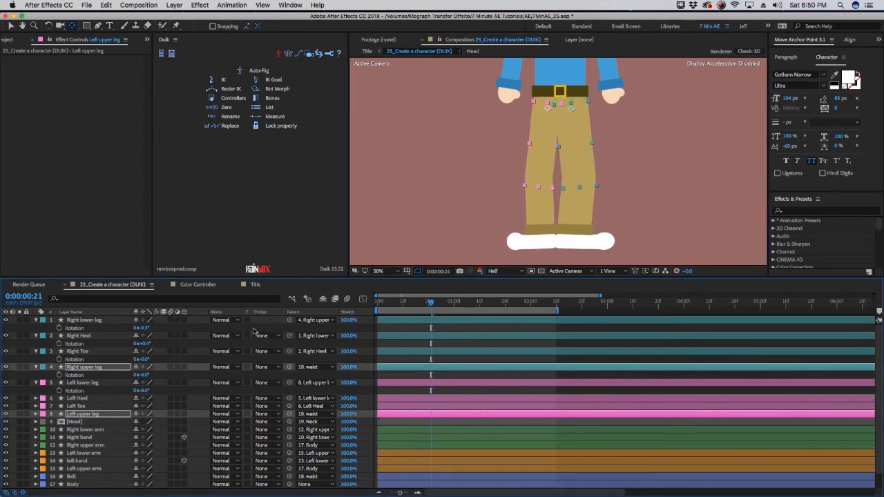
Move the Belt layer to the top of the layer stack
click(257, 329)
click(72, 477)
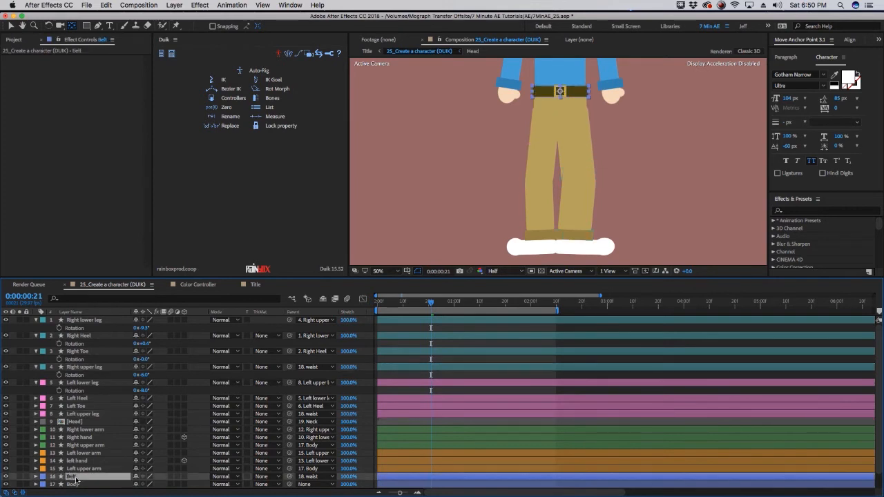
drag(95, 337, 98, 319)
Select the right leg layers and set their rotations to 0°
drag(123, 382, 103, 375)
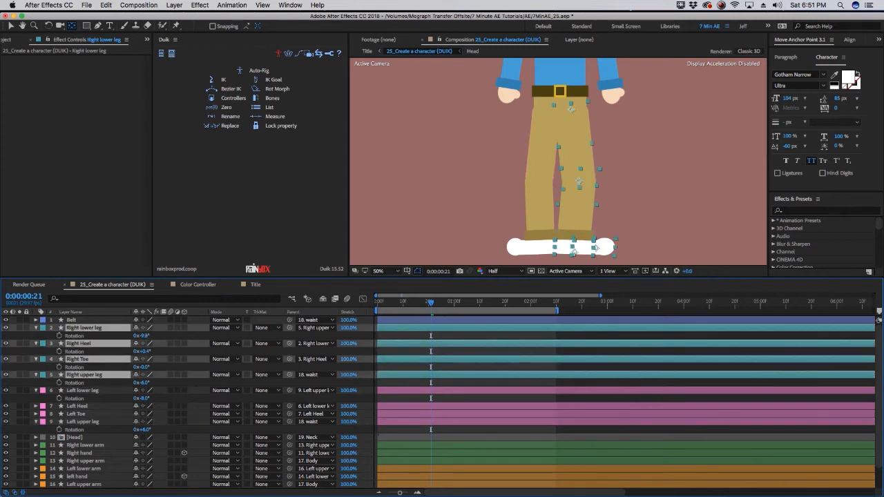
click(142, 336)
text(0)
key(Return)
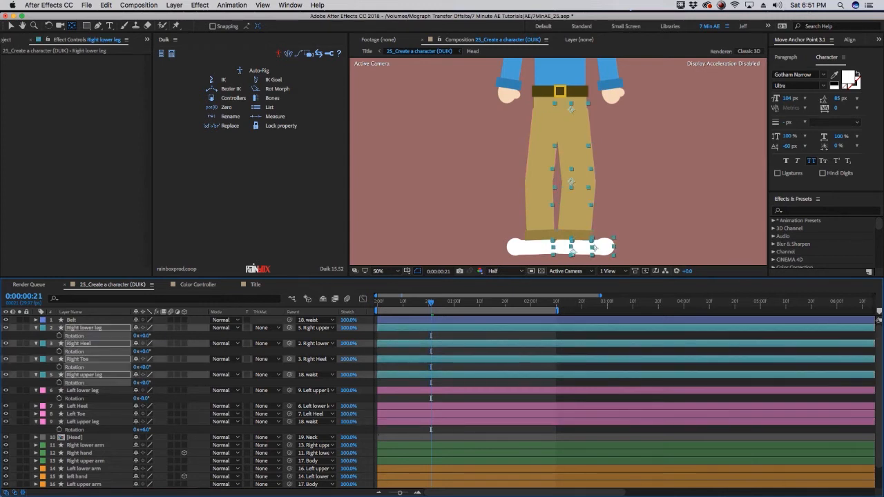
Select the left leg layers and set their rotations to 0°
click(84, 392)
shift+click(84, 422)
key(r)
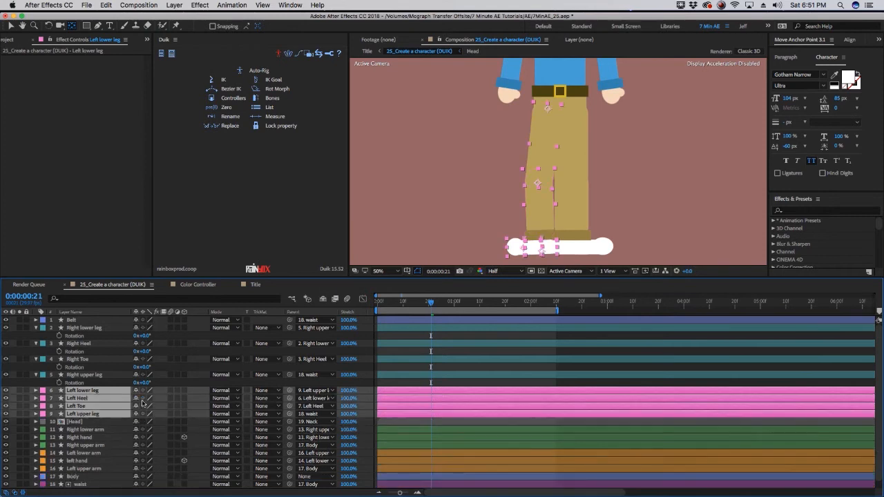
key(r)
click(147, 399)
text(0)
key(Return)
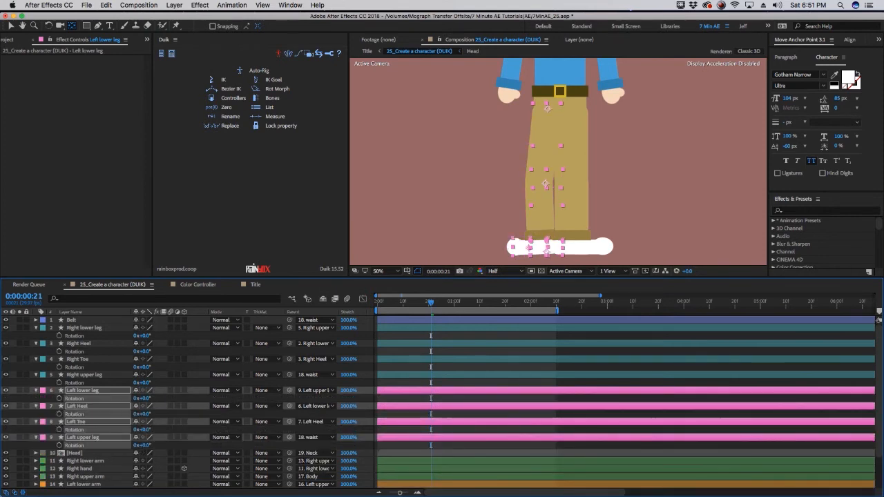
Set the Right lower arm's rotation to 0°
click(94, 461)
scroll(94, 462, down, 3)
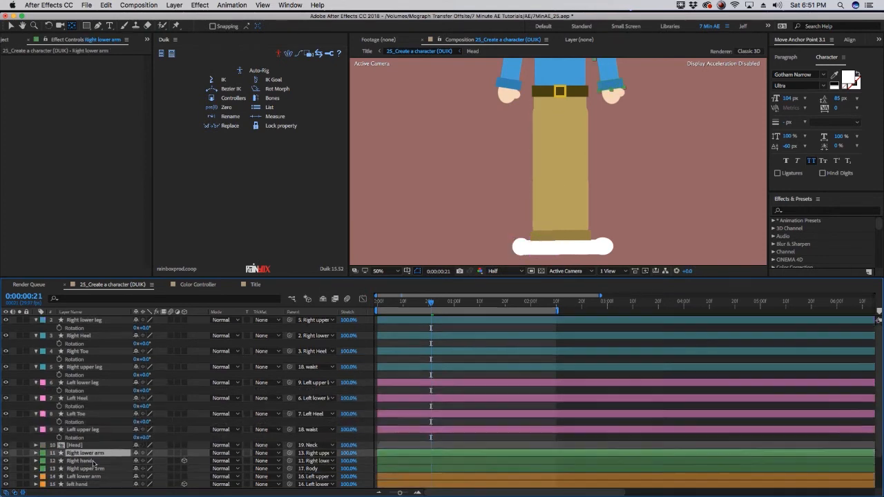
shift+click(82, 461)
key(r)
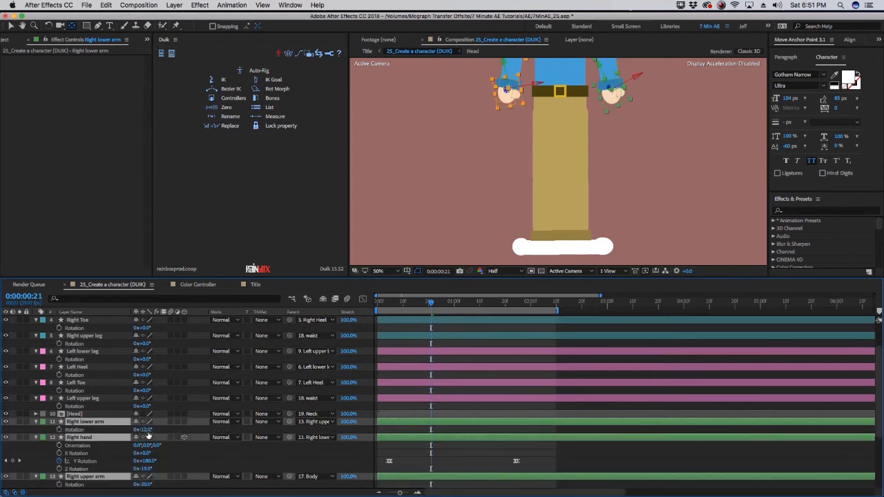
click(147, 430)
text(0)
key(Return)
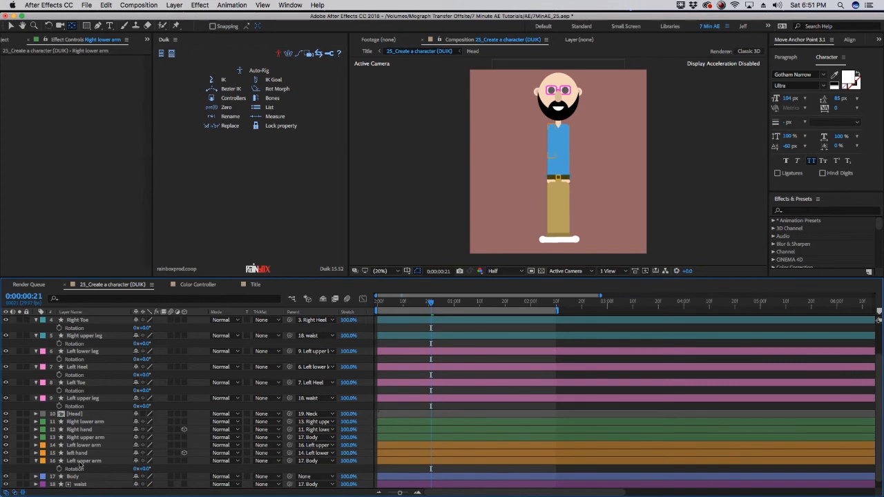
Move the arm layers to the top of the layer stack
drag(80, 461, 77, 319)
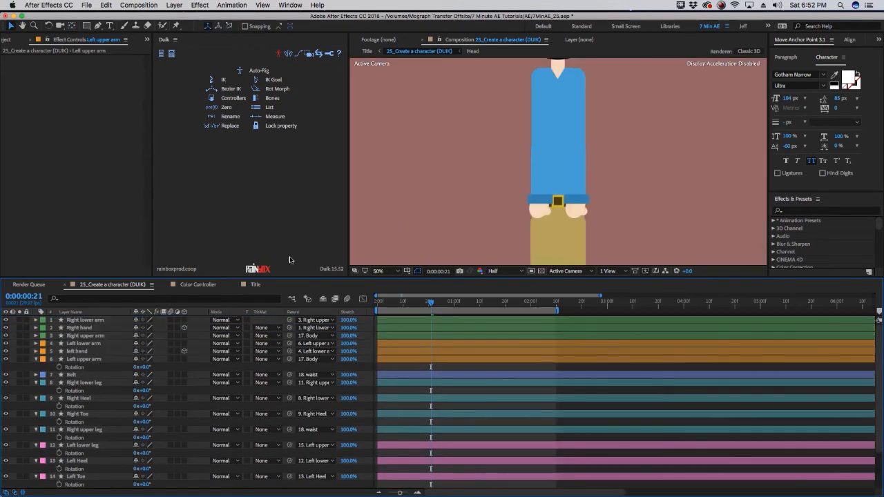
key(r)
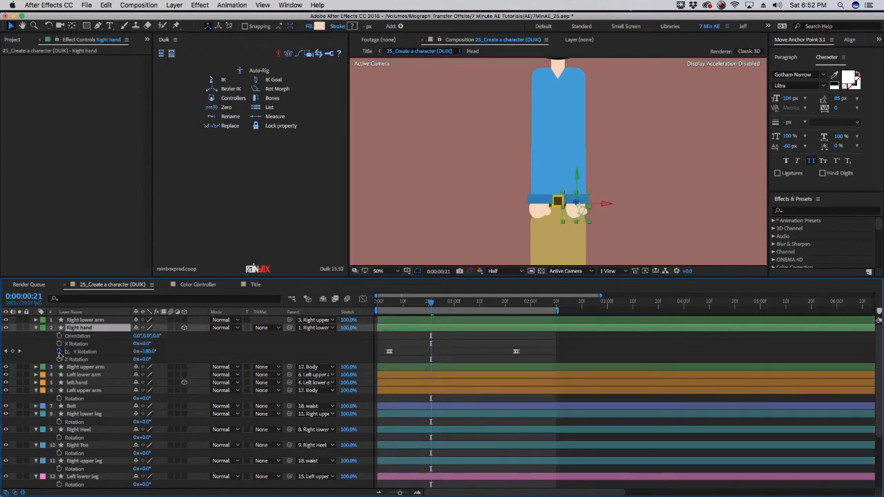
click(59, 352)
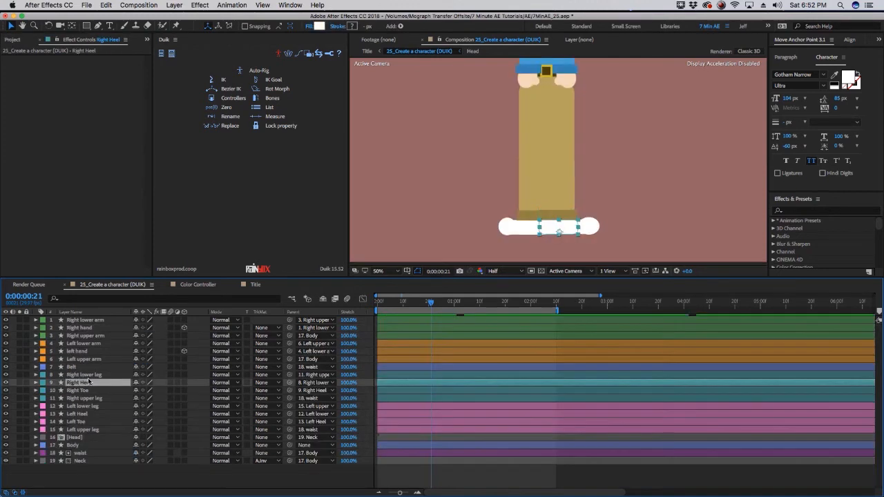
Create a Duik controller for Right Heel and place the C_Right Heel layer above the right leg layers
click(85, 375)
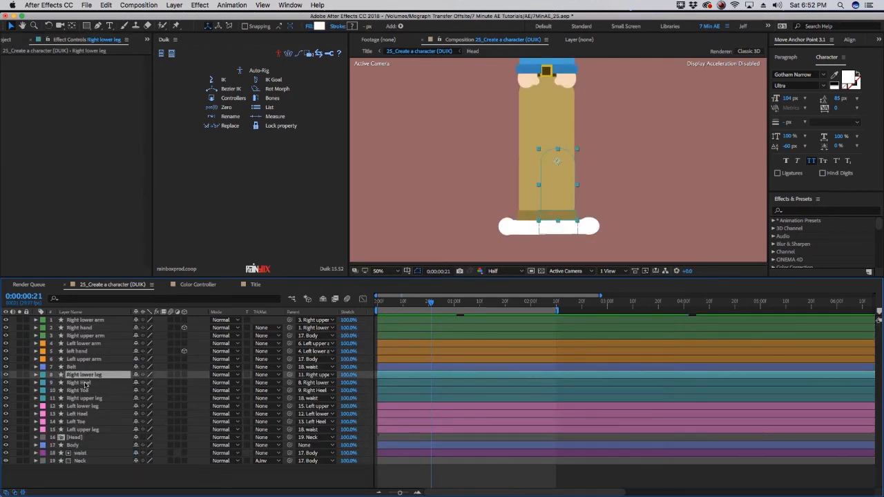
click(84, 384)
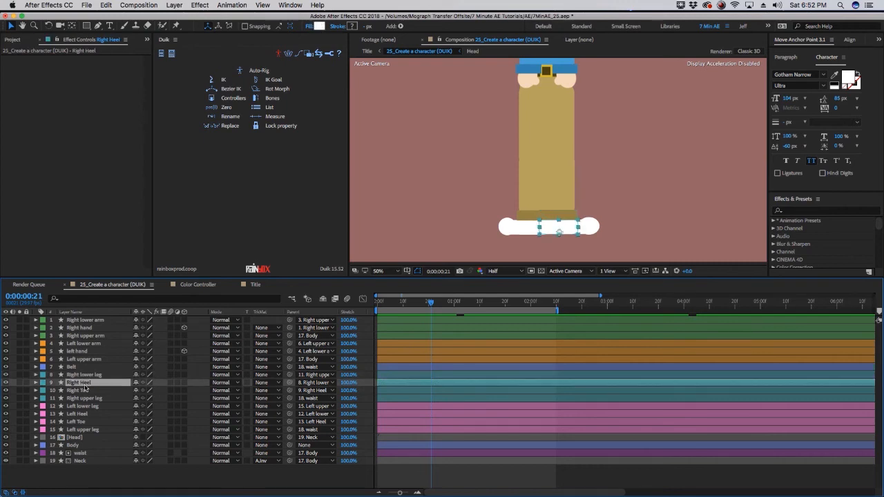
click(233, 100)
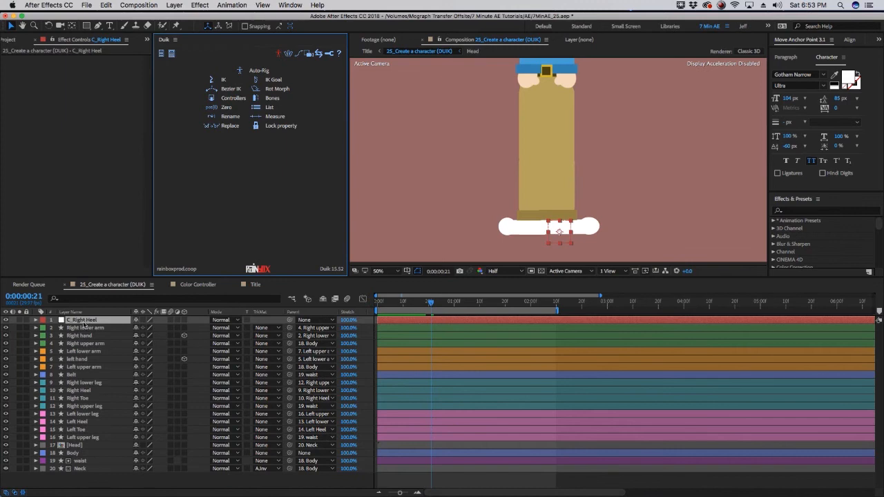
drag(83, 321, 84, 380)
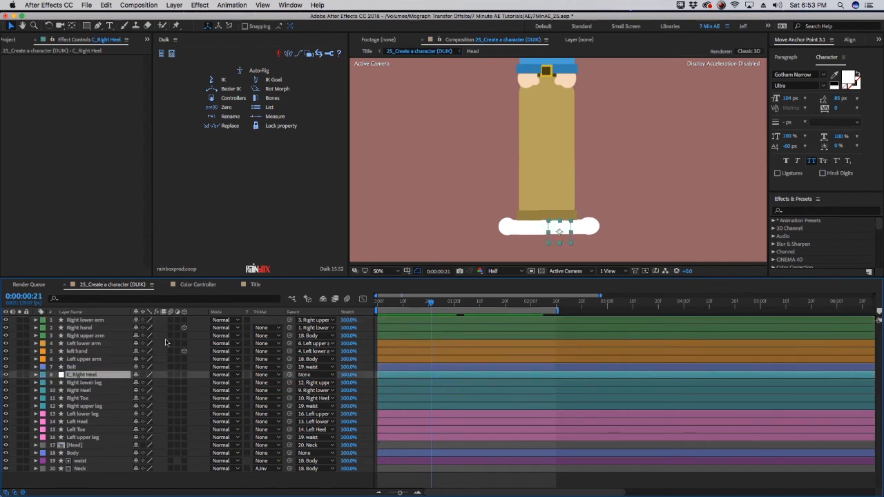
Select Right upper leg, Right lower leg, Right Heel and C_Right Heel and create a 3-layer IK with Duik
click(83, 406)
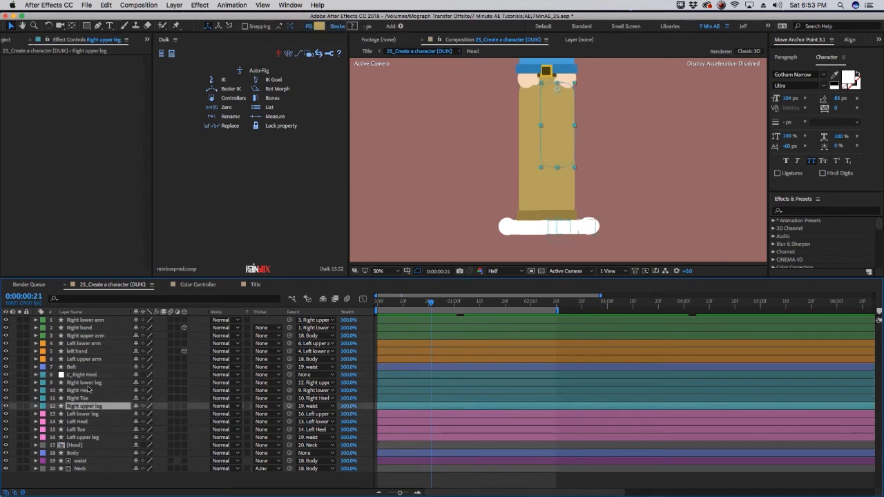
super+click(90, 383)
super+click(84, 391)
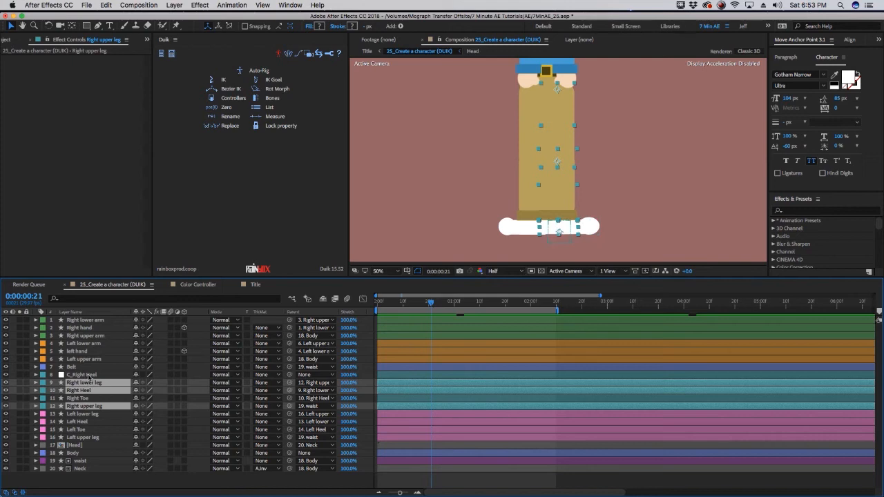
super+click(90, 375)
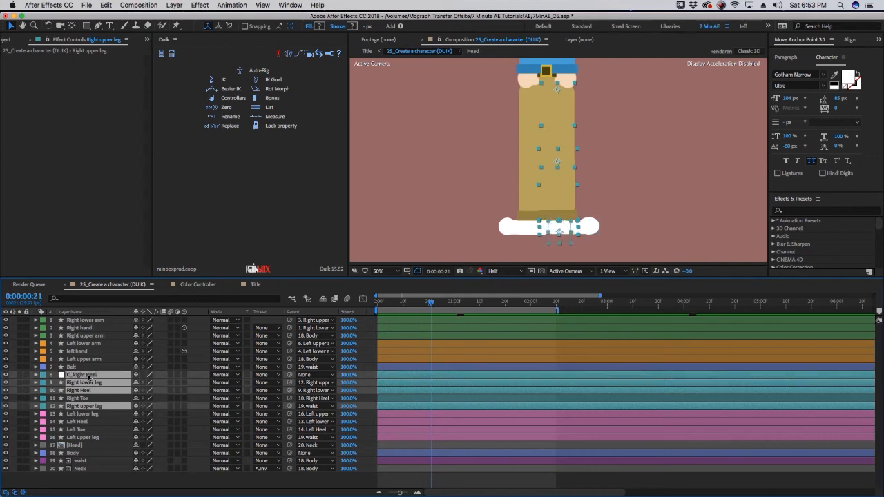
click(224, 85)
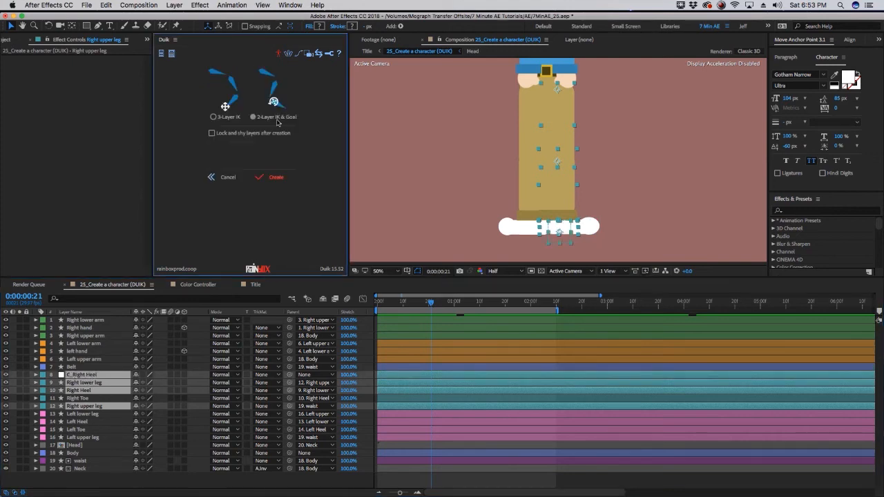
click(276, 178)
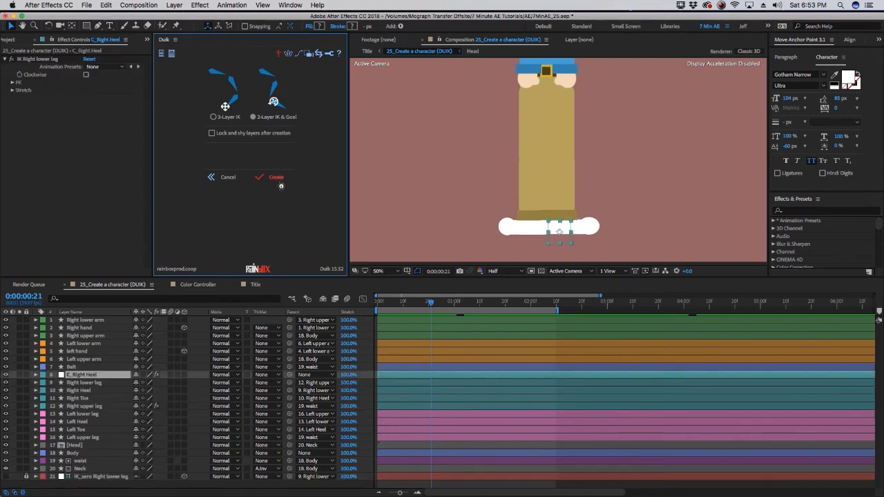
Scrub the C_Right Heel position to test the IK, then undo the change
key(p)
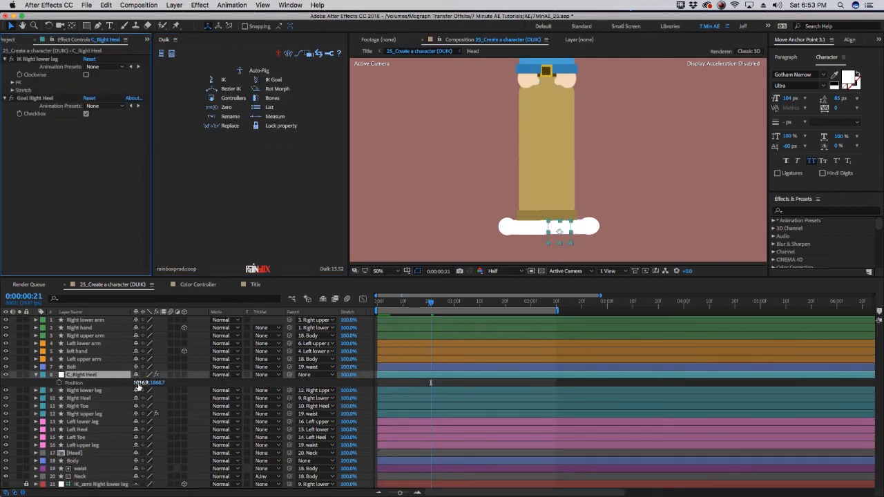
drag(139, 384, 176, 383)
key(super+z)
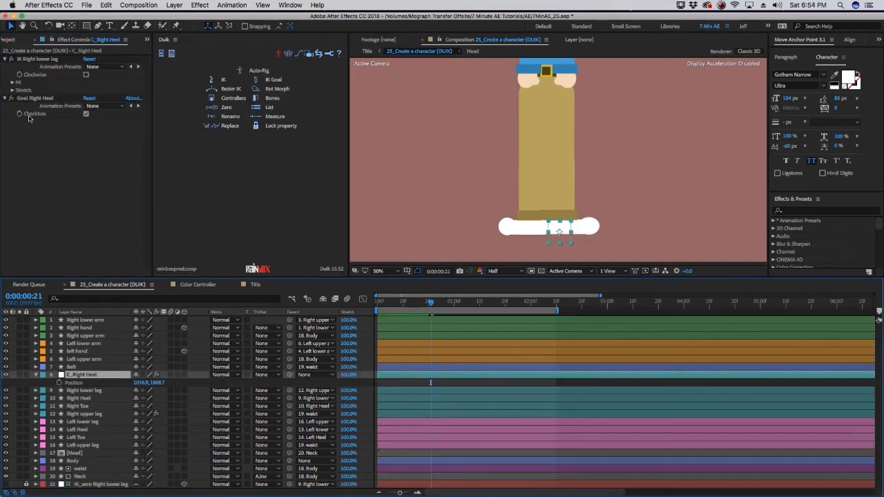
Turn off the Goal checkbox and drag the heel controller's position to test the leg IK
click(85, 113)
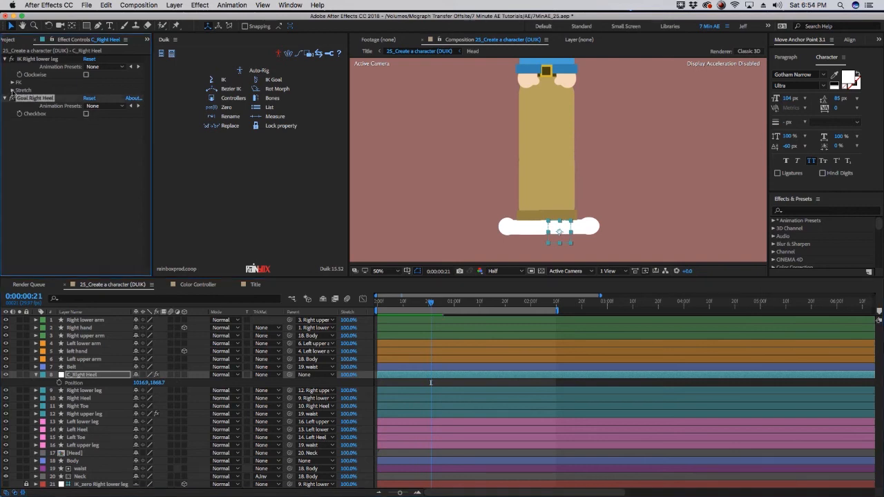
click(12, 90)
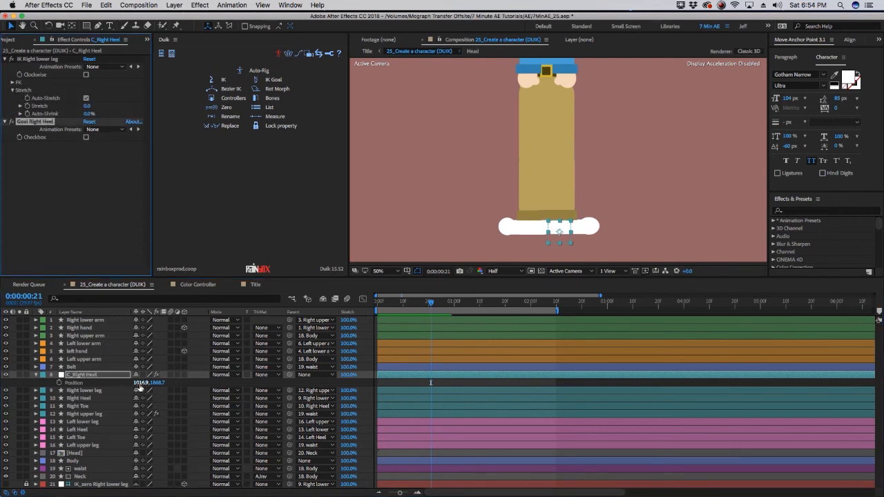
drag(140, 383, 436, 411)
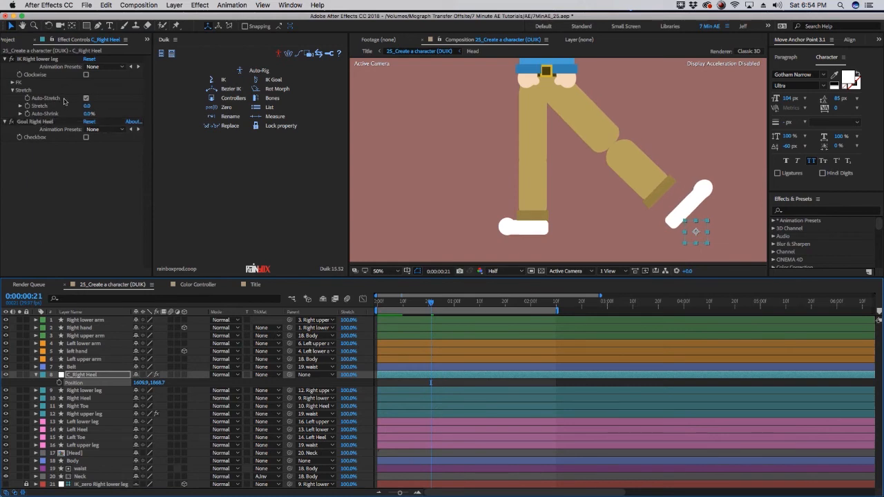
Disable Auto-Stretch on the IK and move the heel controller back below the right shoe
click(85, 98)
click(86, 99)
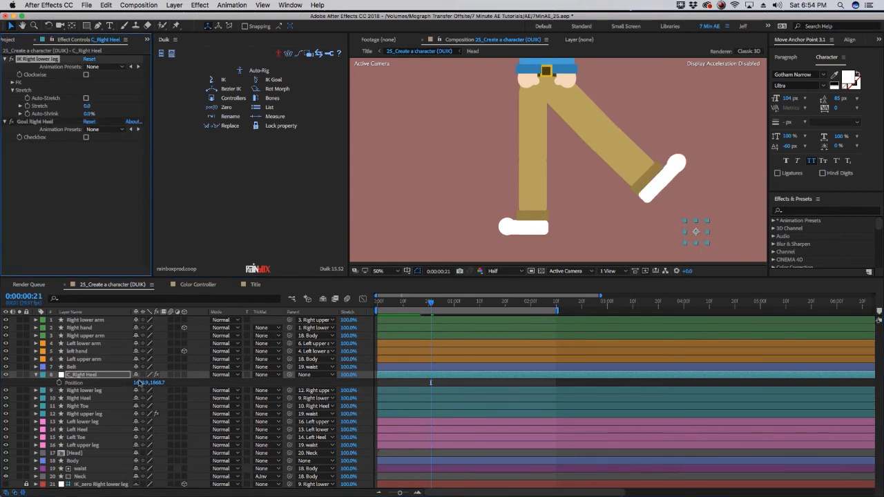
drag(699, 223, 670, 108)
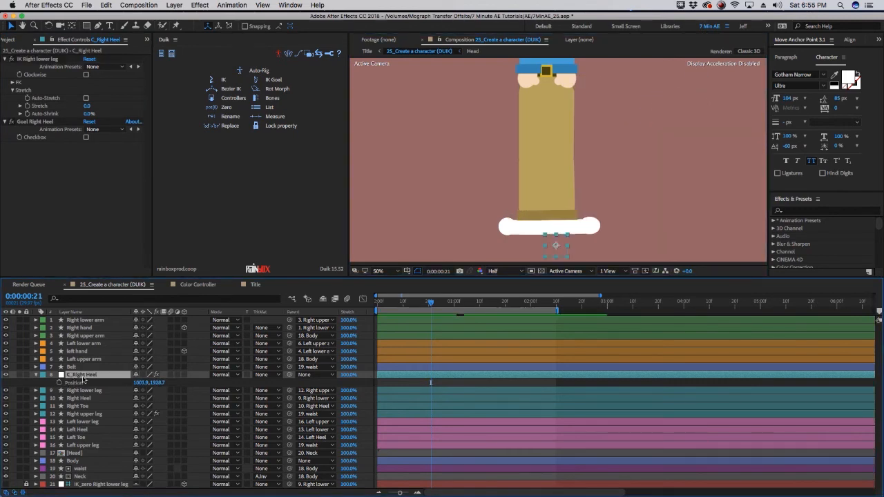
Select the right leg layers and hide all shy layers in the timeline
click(79, 391)
shift+click(83, 414)
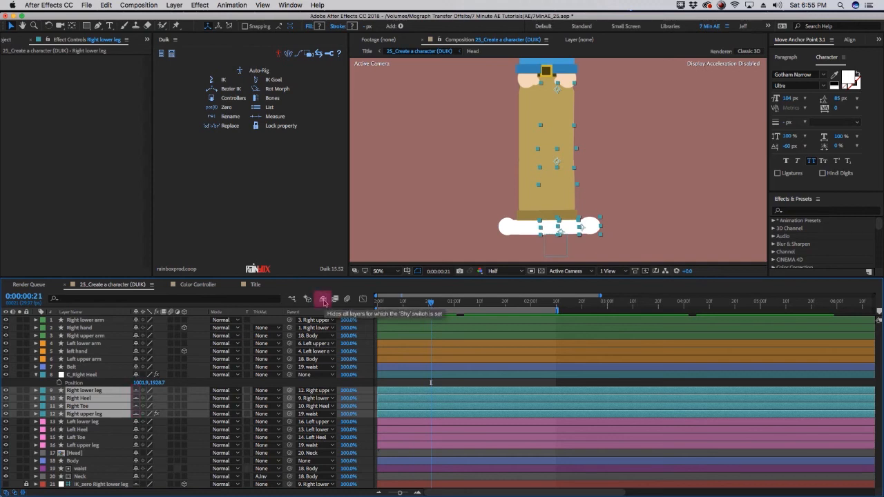
click(323, 300)
click(81, 375)
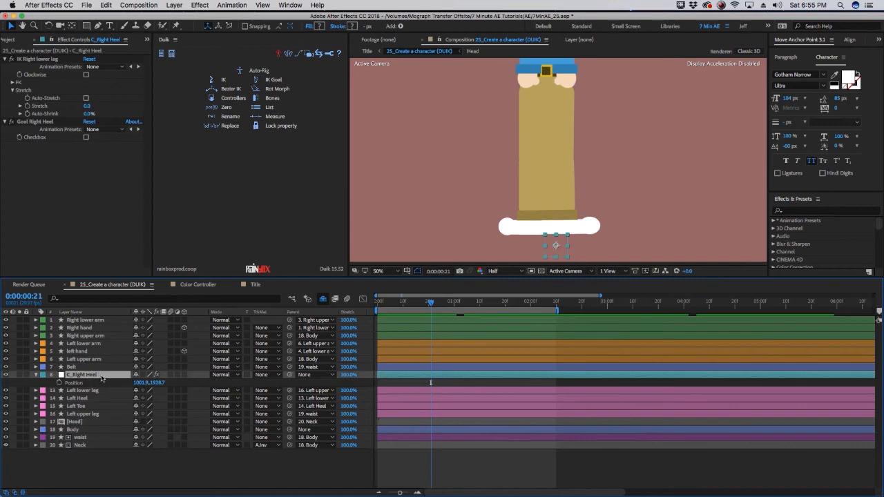
Create a Duik controller for Left Heel, move it above the left leg layers and give it a pink label
click(81, 400)
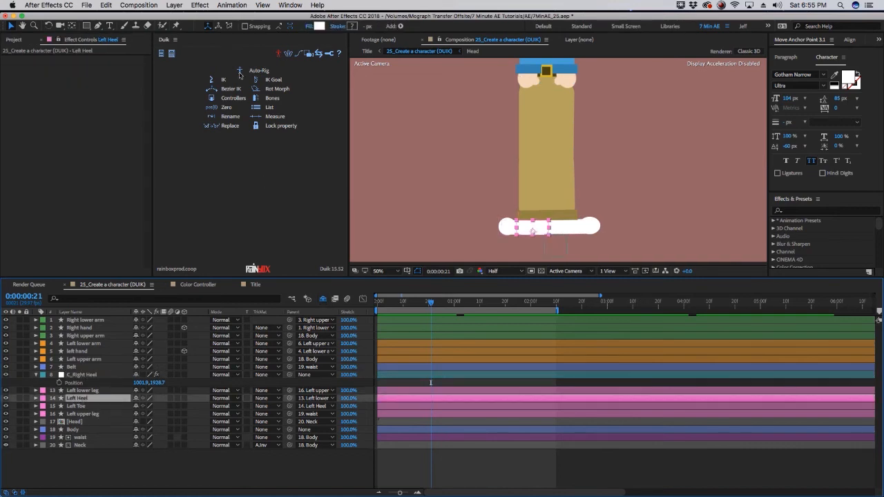
click(233, 98)
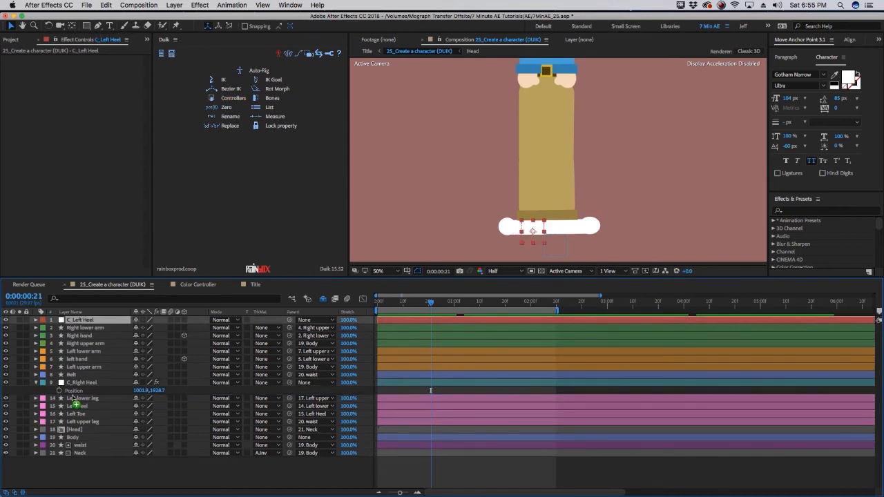
drag(72, 399, 72, 395)
click(43, 390)
click(69, 461)
Select C_Left Heel with the left leg and heel layers and create a 3-layer IK
click(82, 423)
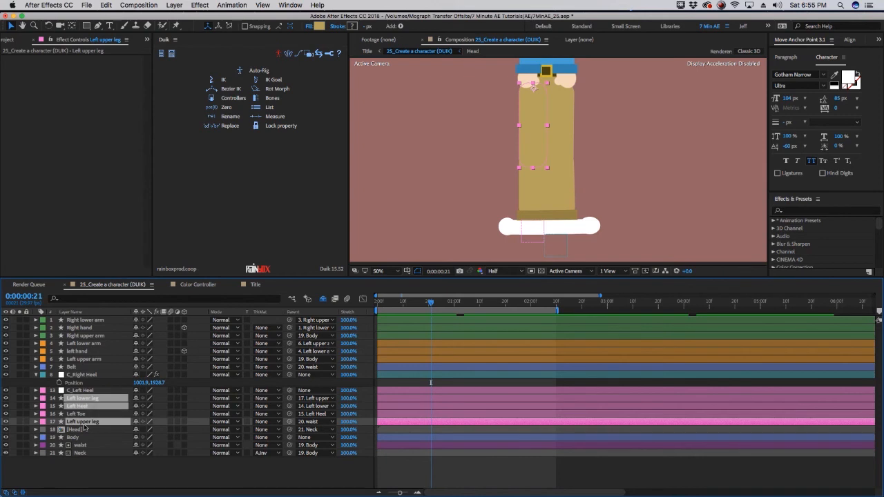
click(224, 81)
click(275, 179)
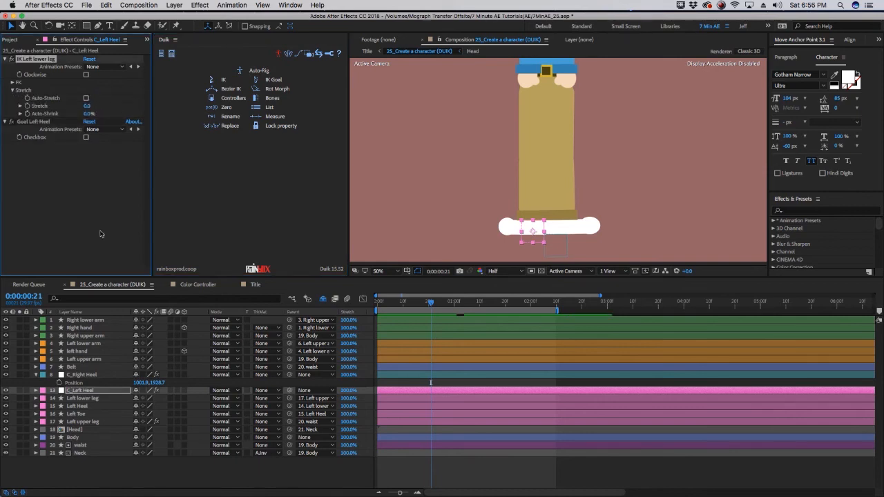
Mark the left leg layers as shy and show the C_Left Heel position property
click(80, 398)
shift+click(79, 423)
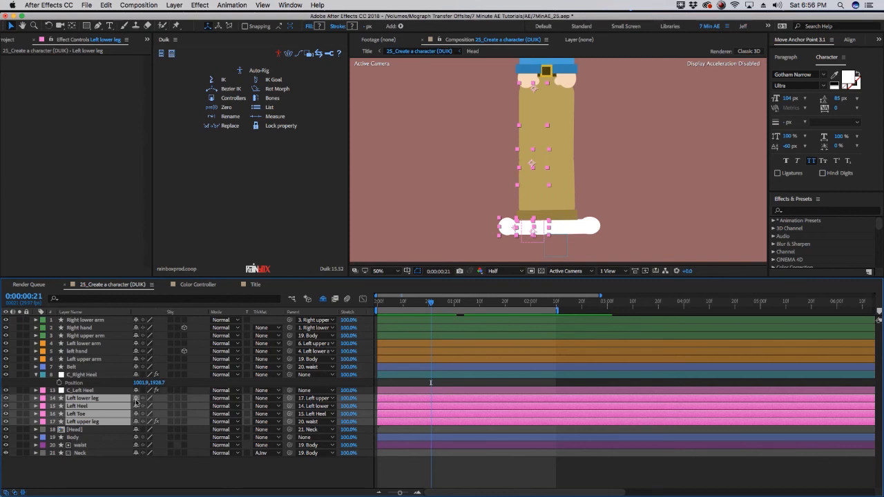
click(136, 398)
click(98, 392)
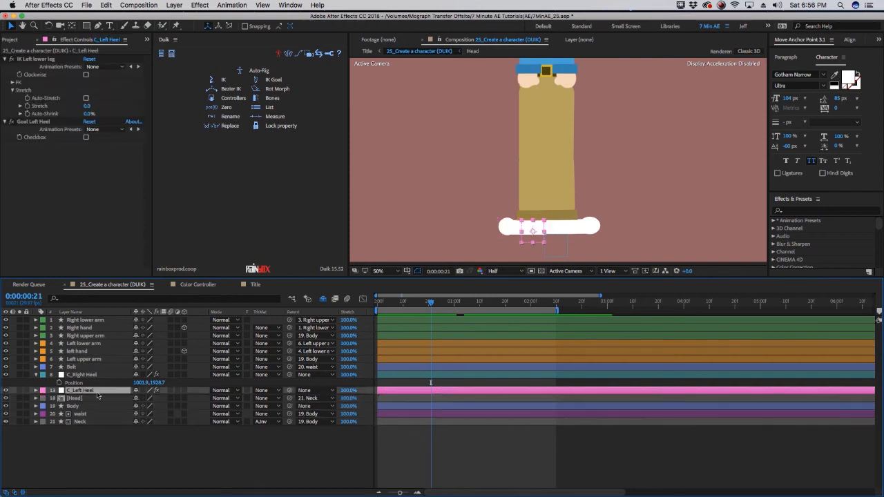
key(p)
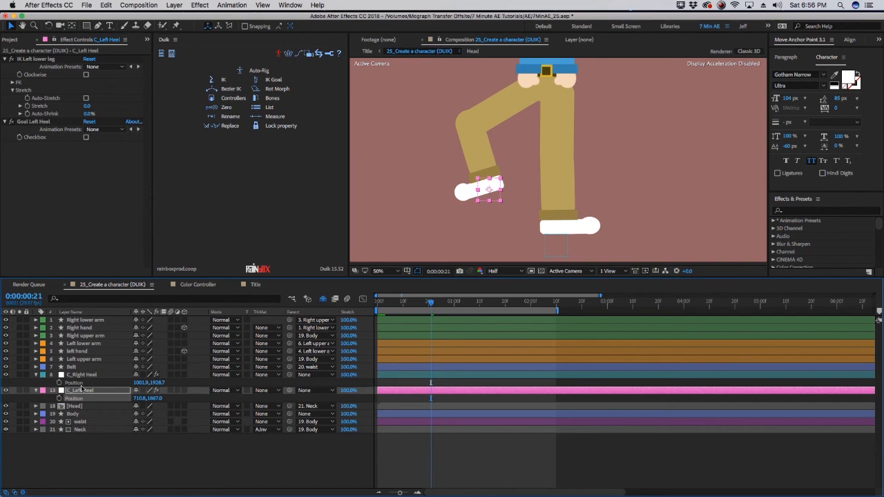
Nudge the C_Left Heel controller down to test the left leg IK, then undo the moves
key(shift+Down)
key(shift+Down)
key(shift+Down)
key(shift+Down)
key(shift+Down)
key(shift+Down)
key(shift+Down)
key(shift+Down)
key(shift+Down)
key(super+z)
key(super+z)
Create a Duik controller for the Right hand and give it a green label
scroll(590, 197, down, 3)
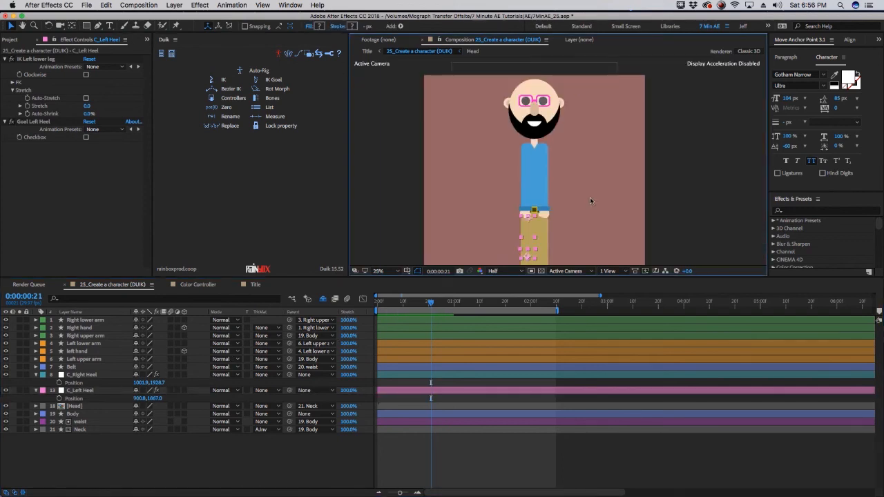
scroll(556, 192, up, 1)
click(80, 327)
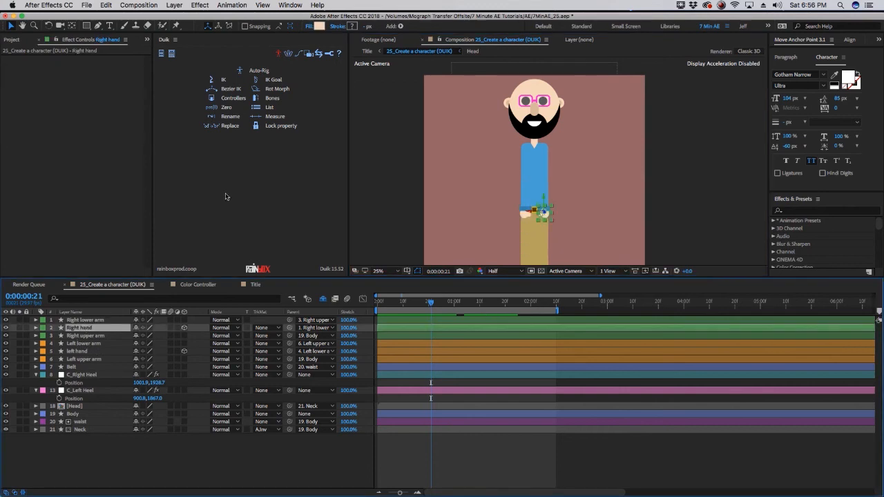
click(233, 98)
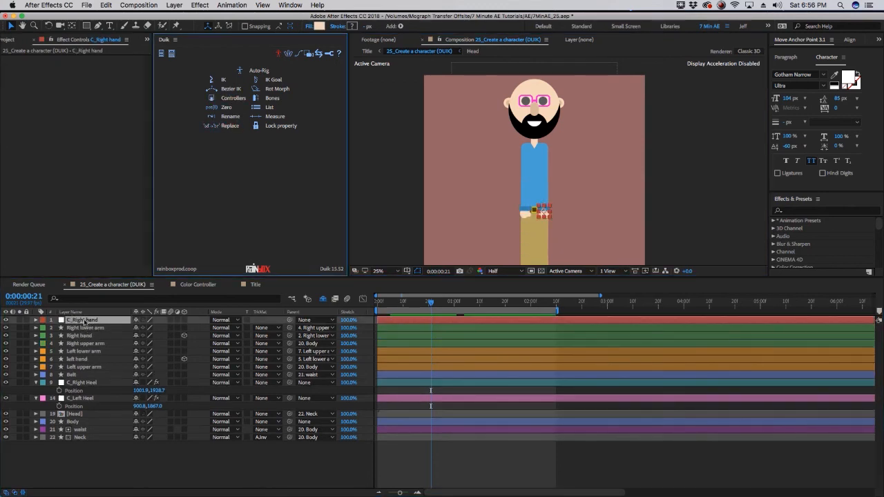
click(44, 321)
click(58, 425)
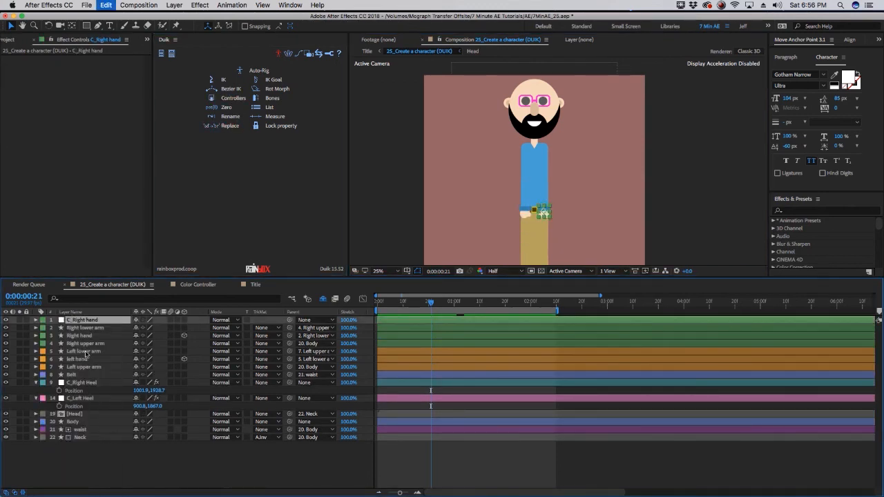
Select Right upper arm, Right lower arm, Right hand and C_Right hand and create a 3-layer IK
click(86, 343)
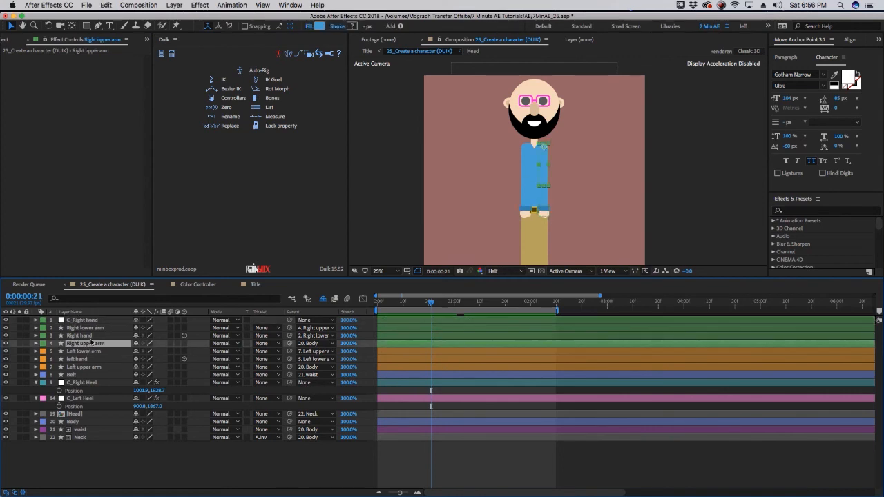
super+click(85, 328)
super+click(86, 336)
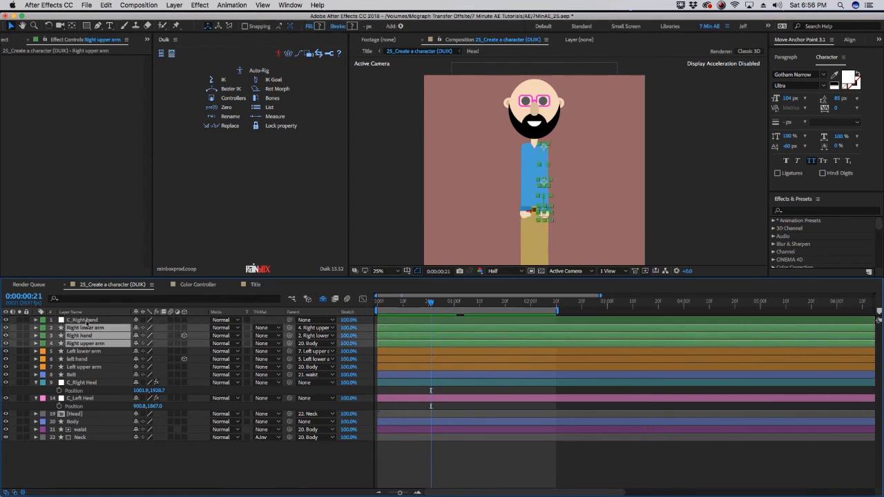
super+click(87, 321)
click(225, 83)
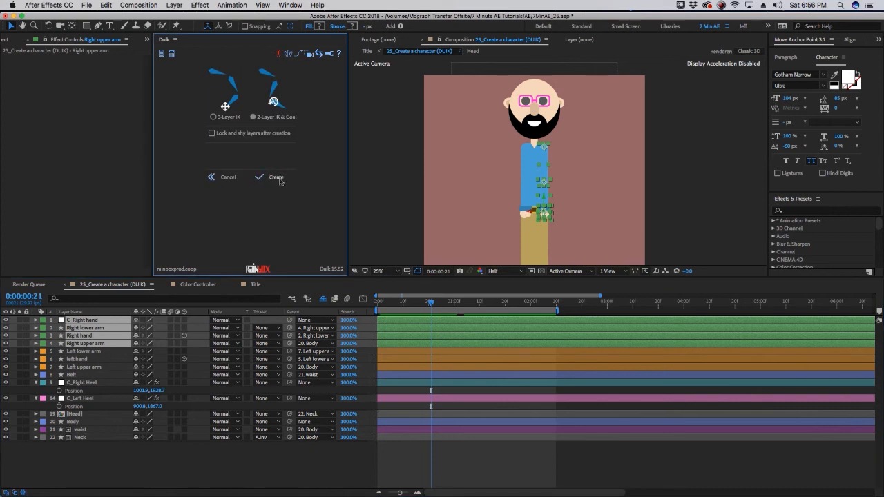
click(276, 178)
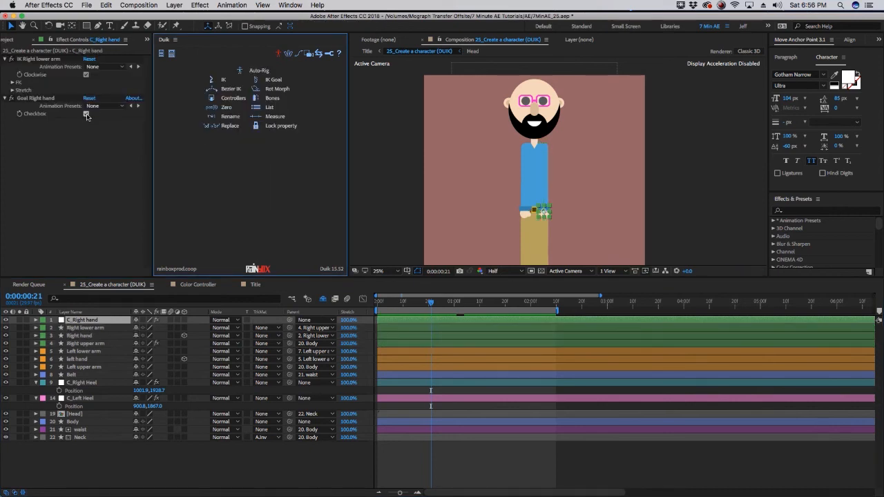
Turn off the Goal checkbox on the right arm IK and expand its Stretch settings
click(86, 115)
click(12, 90)
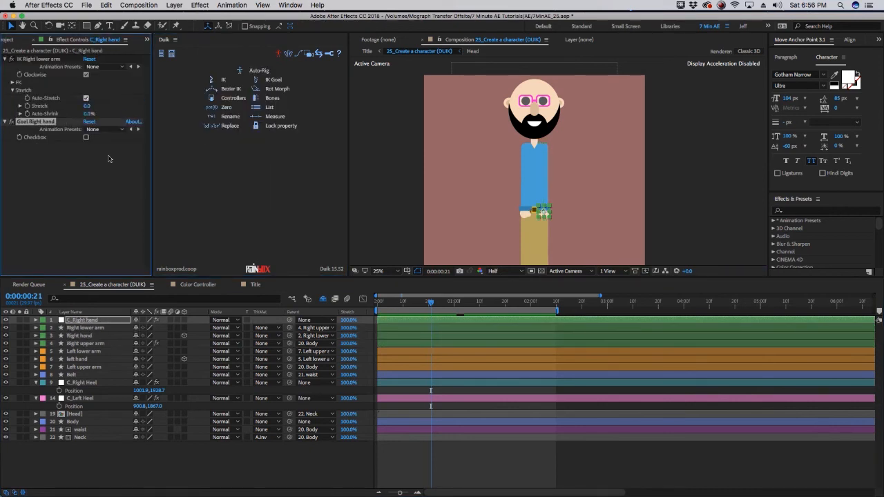
click(111, 159)
Mark the right arm layers as shy to hide them
click(95, 344)
shift+click(96, 329)
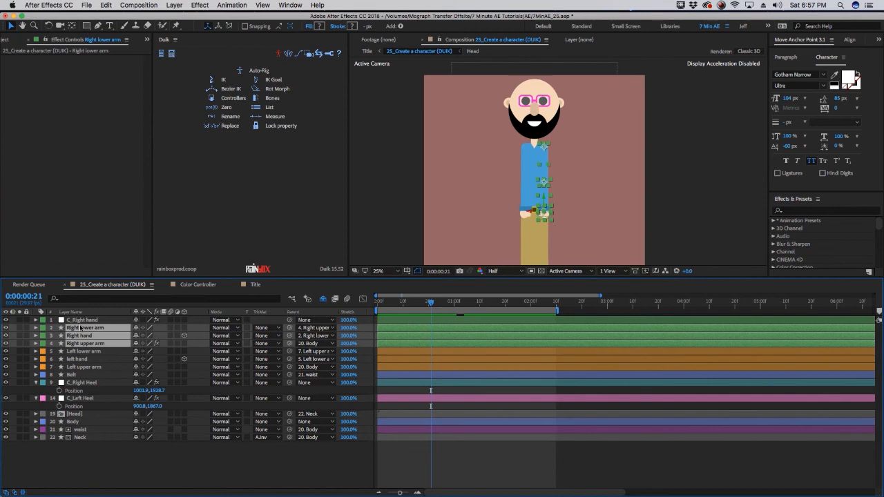
click(135, 328)
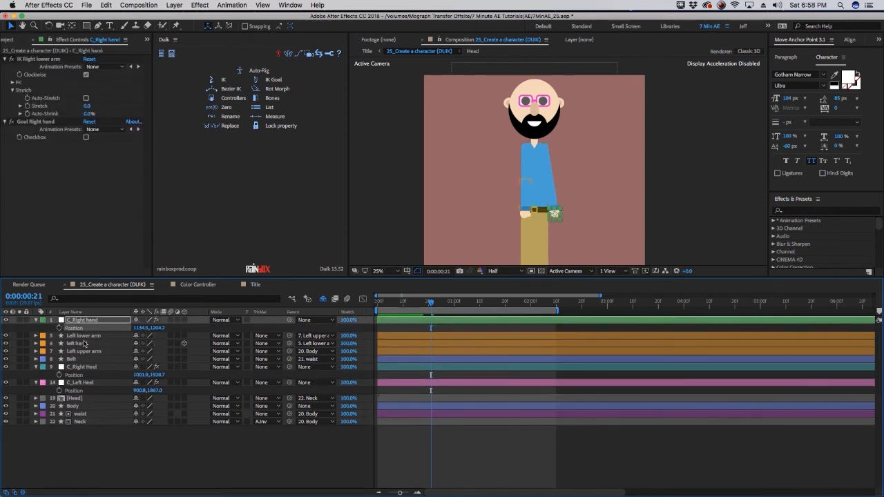
Create a Duik controller for the left hand, move it above the left arm layers and give it an orange label
click(83, 345)
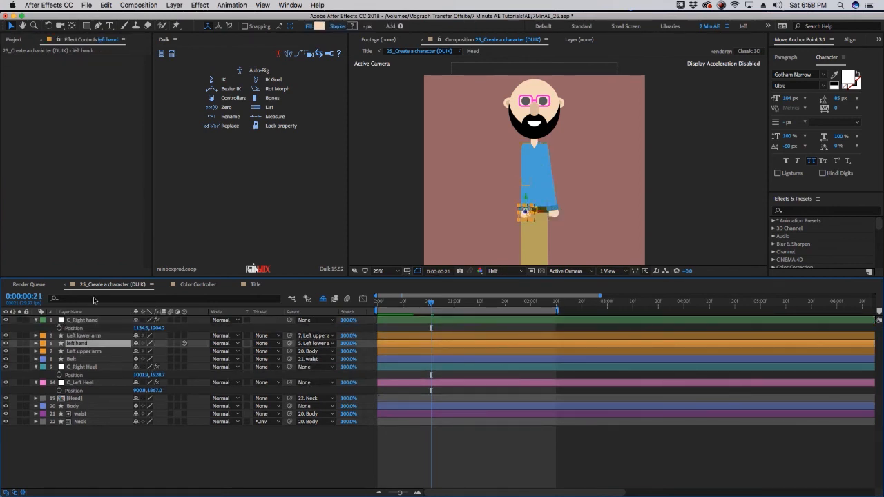
click(229, 103)
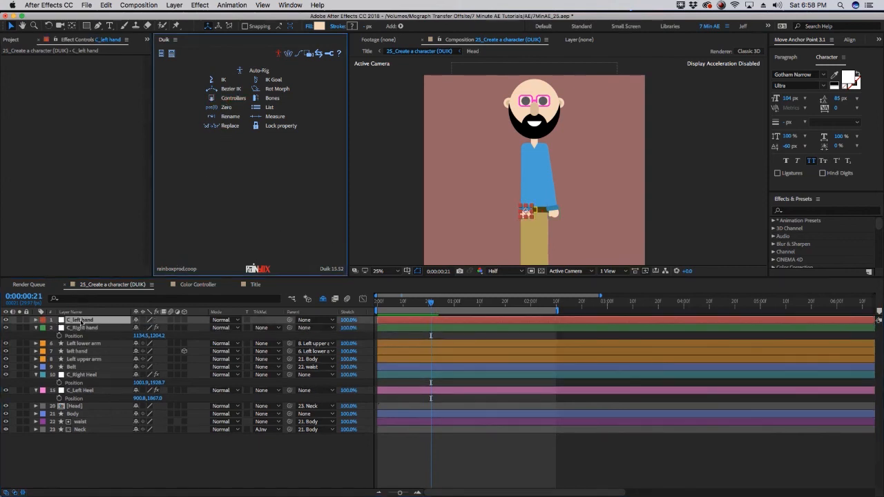
drag(79, 339, 43, 349)
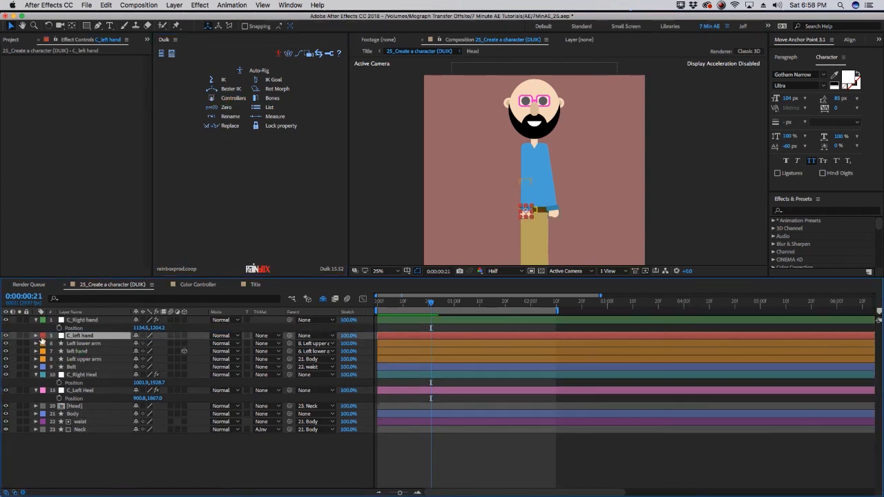
click(41, 338)
click(65, 445)
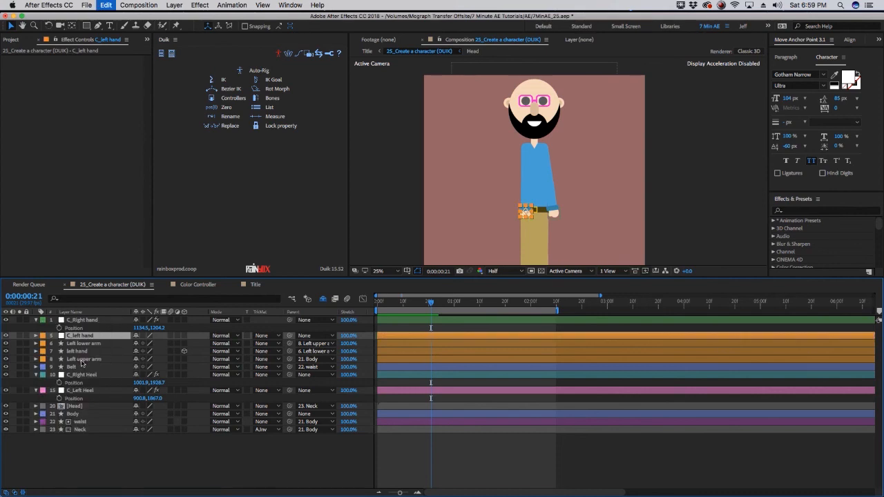
Select Left upper arm, Left lower arm, left hand and C_left hand and create a 3-layer IK
click(83, 359)
super+click(86, 344)
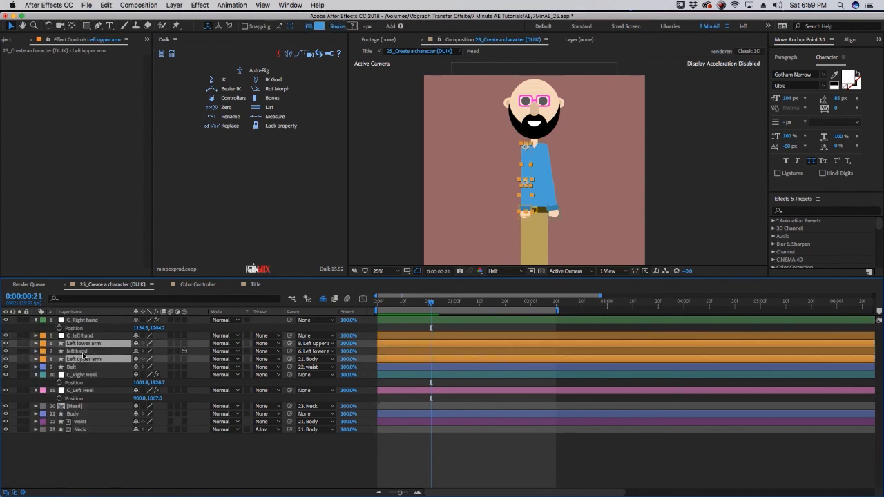
super+click(109, 351)
super+click(107, 336)
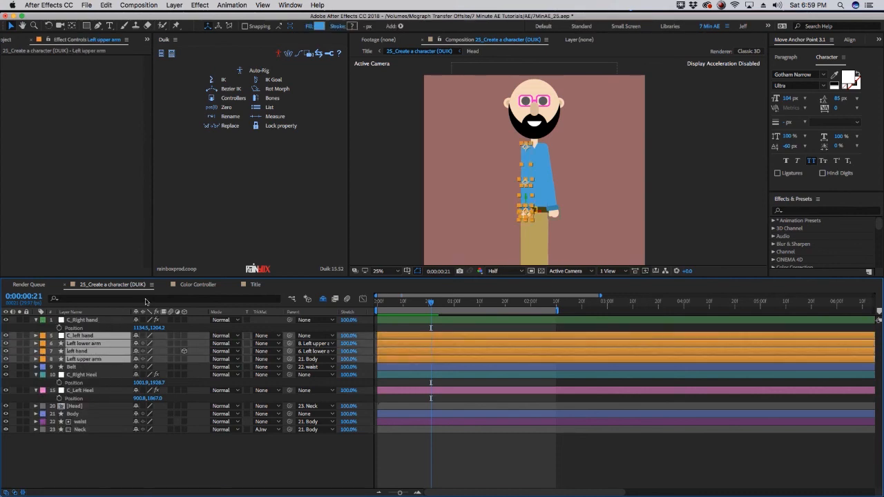
click(223, 82)
click(282, 193)
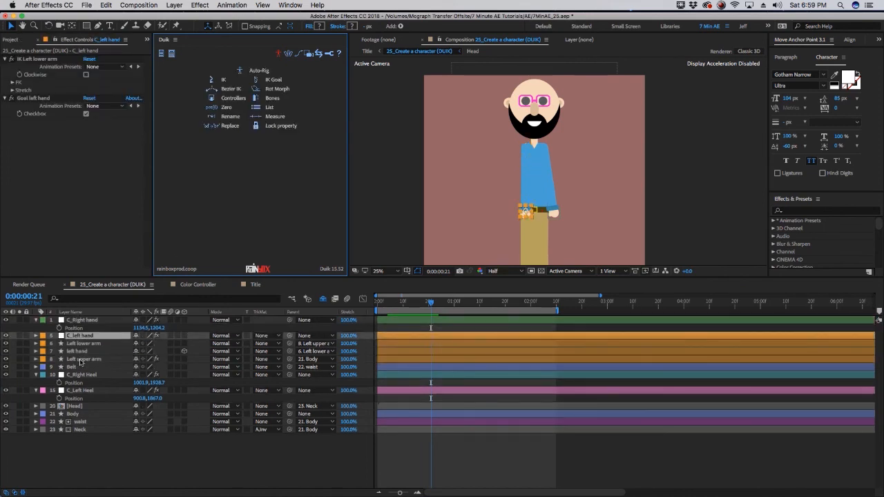
Show the C_left hand position and scrub it upward to test the left arm IK
key(super+Down)
shift+click(85, 360)
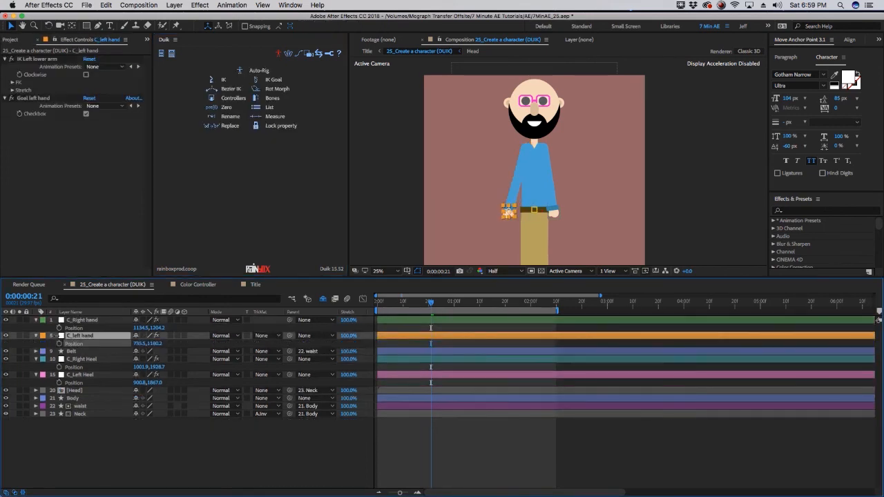
click(95, 343)
drag(154, 345, 127, 349)
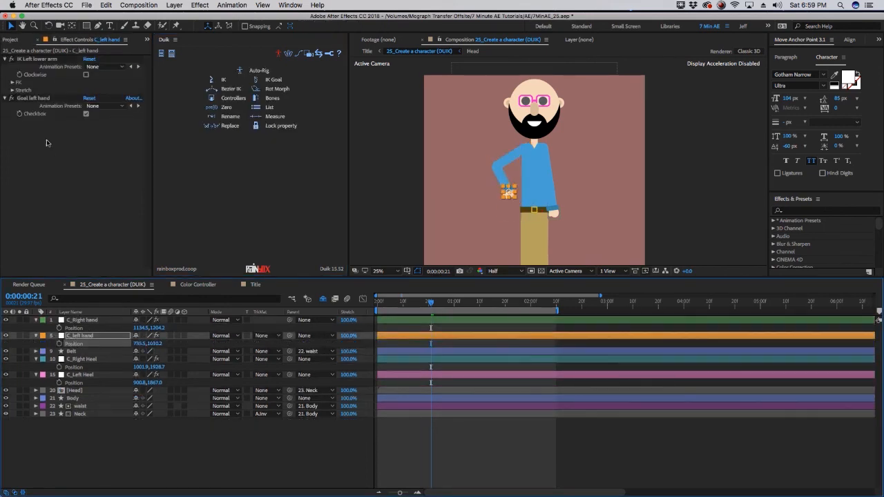
Turn off the Goal checkbox on the left arm IK and expand its Stretch settings
click(86, 115)
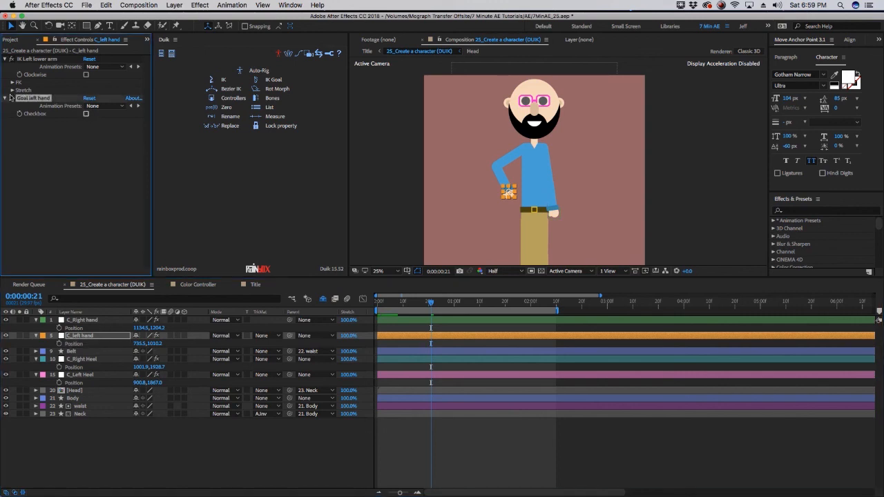
click(12, 90)
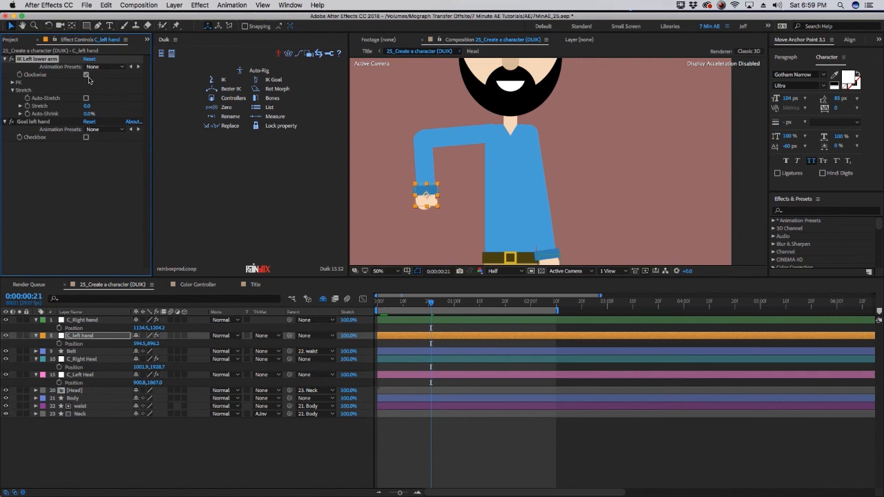
Enable Clockwise on the left arm IK and scrub the C_left hand position to test the bend
click(86, 75)
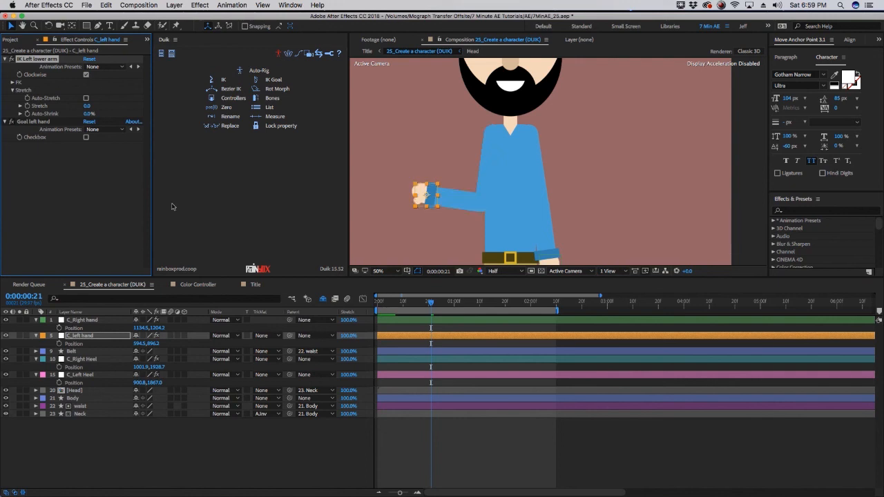
drag(138, 343, 76, 330)
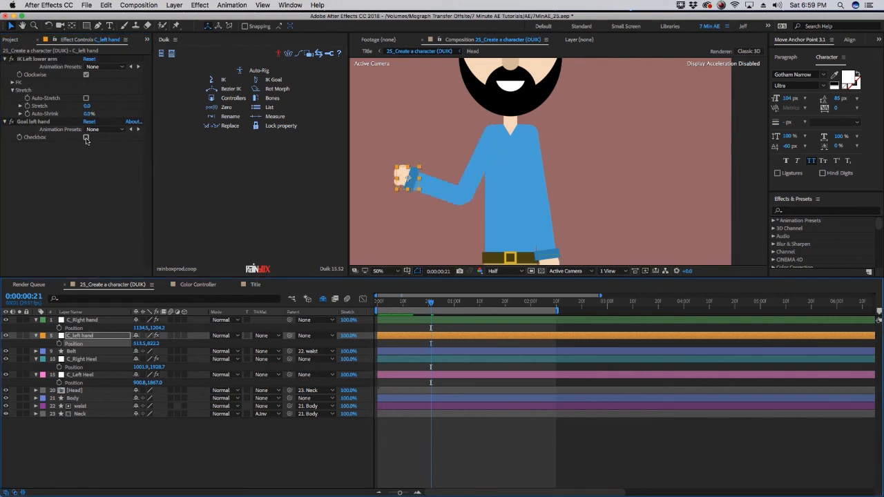
Toggle the Goal checkbox on the left hand controller on and off
click(87, 137)
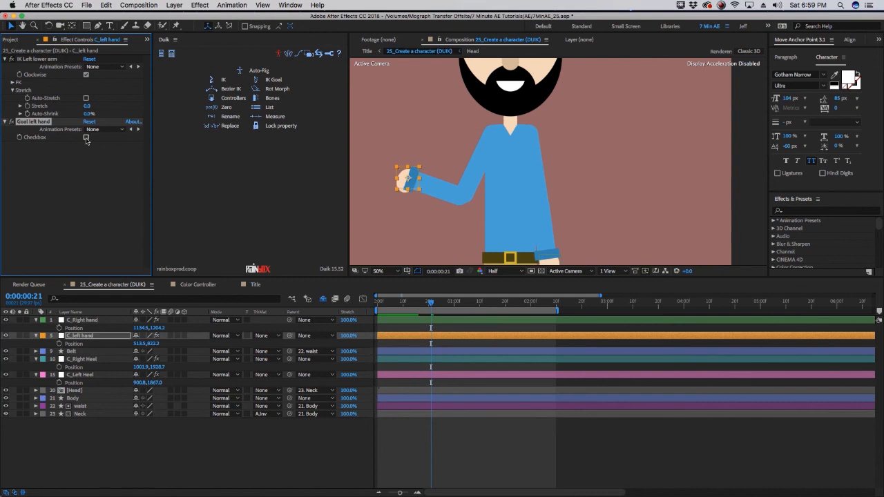
click(86, 137)
click(86, 137)
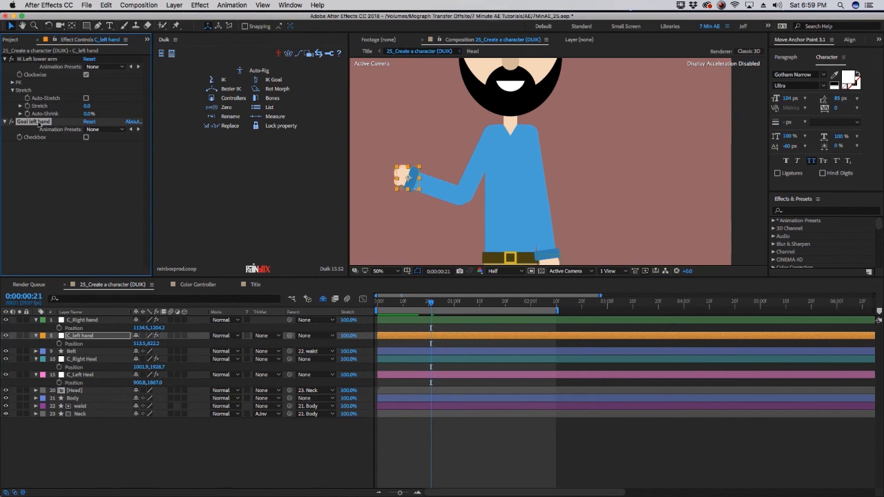